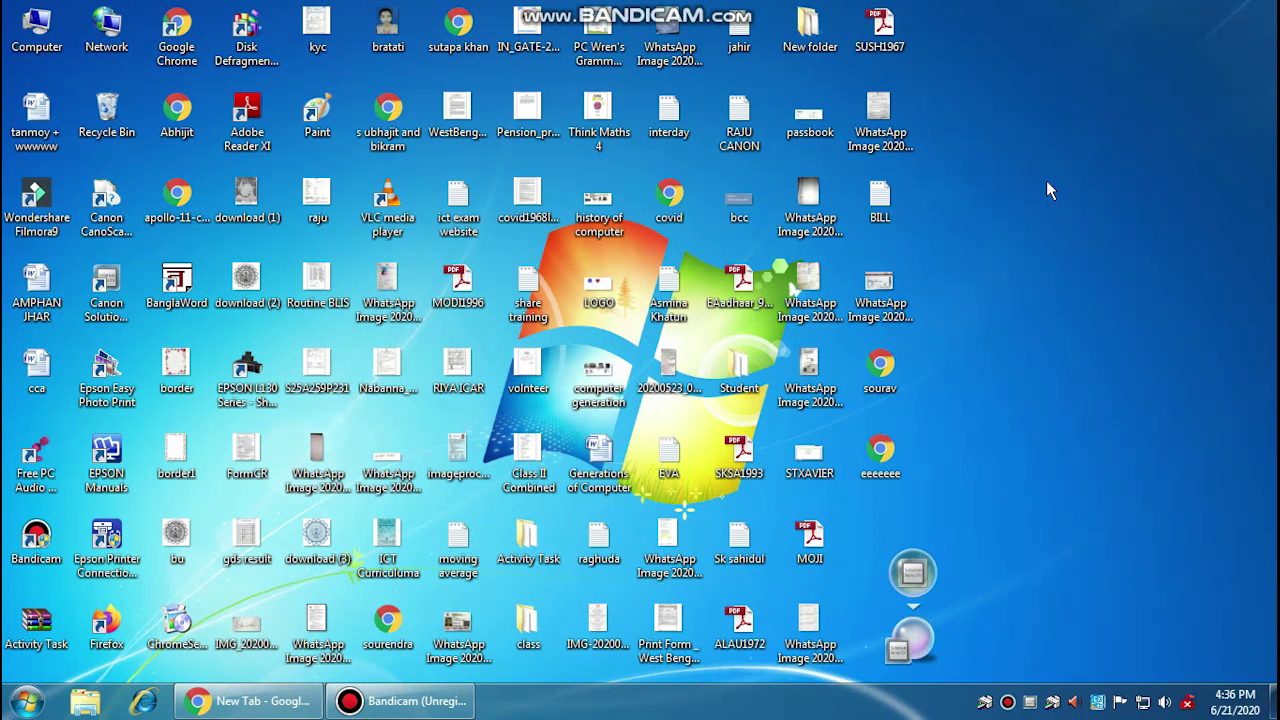
Step: Start Paint and bring up the Open dialog for an existing picture
left_click(28, 704)
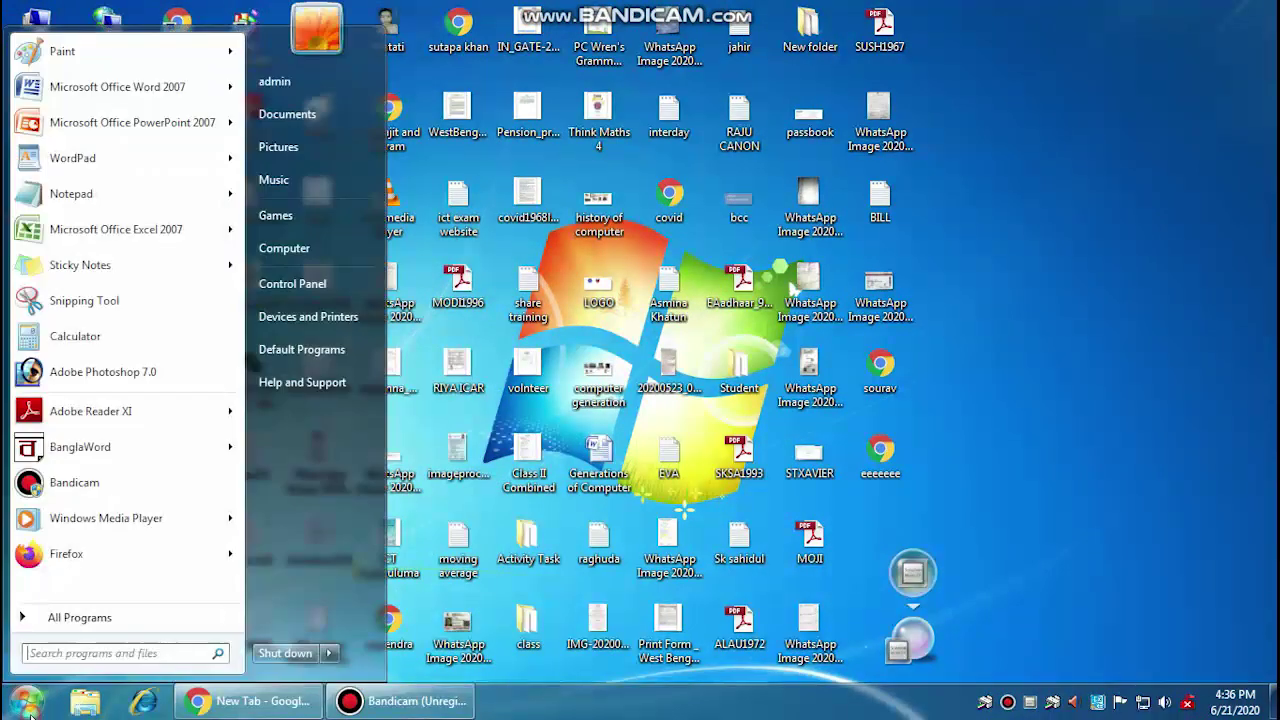
left_click(60, 51)
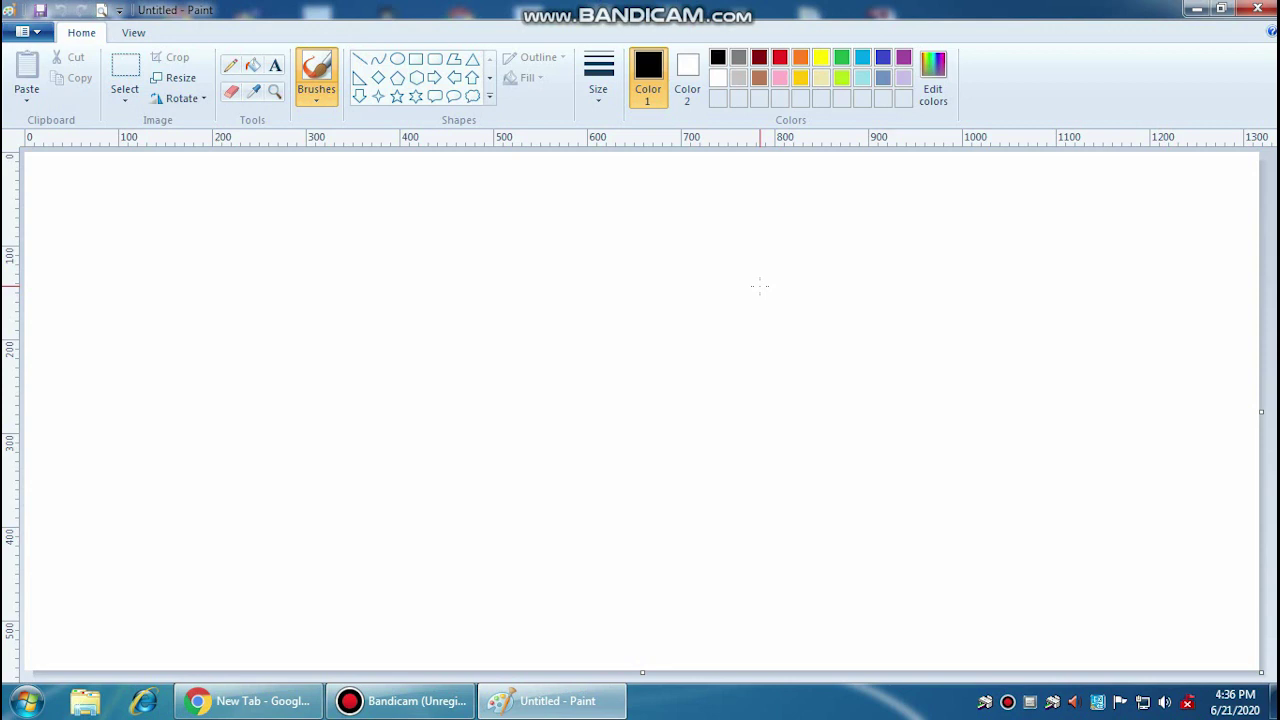
left_click(32, 34)
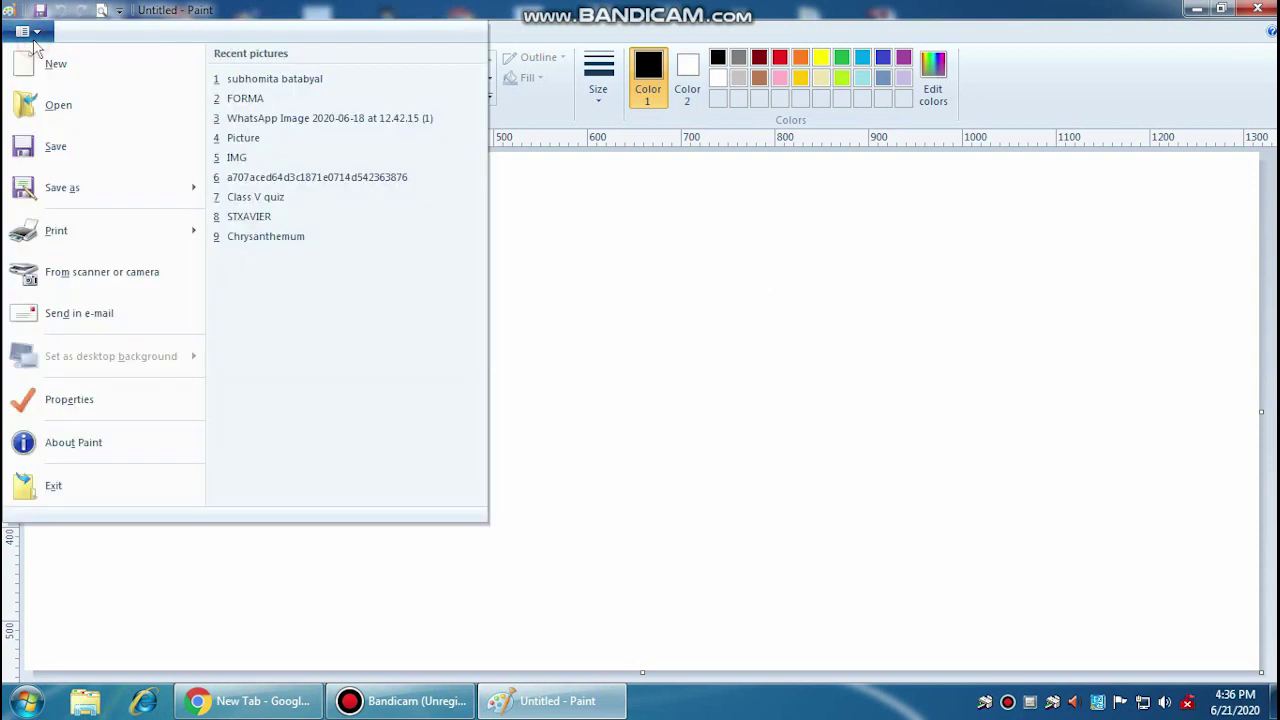
left_click(46, 108)
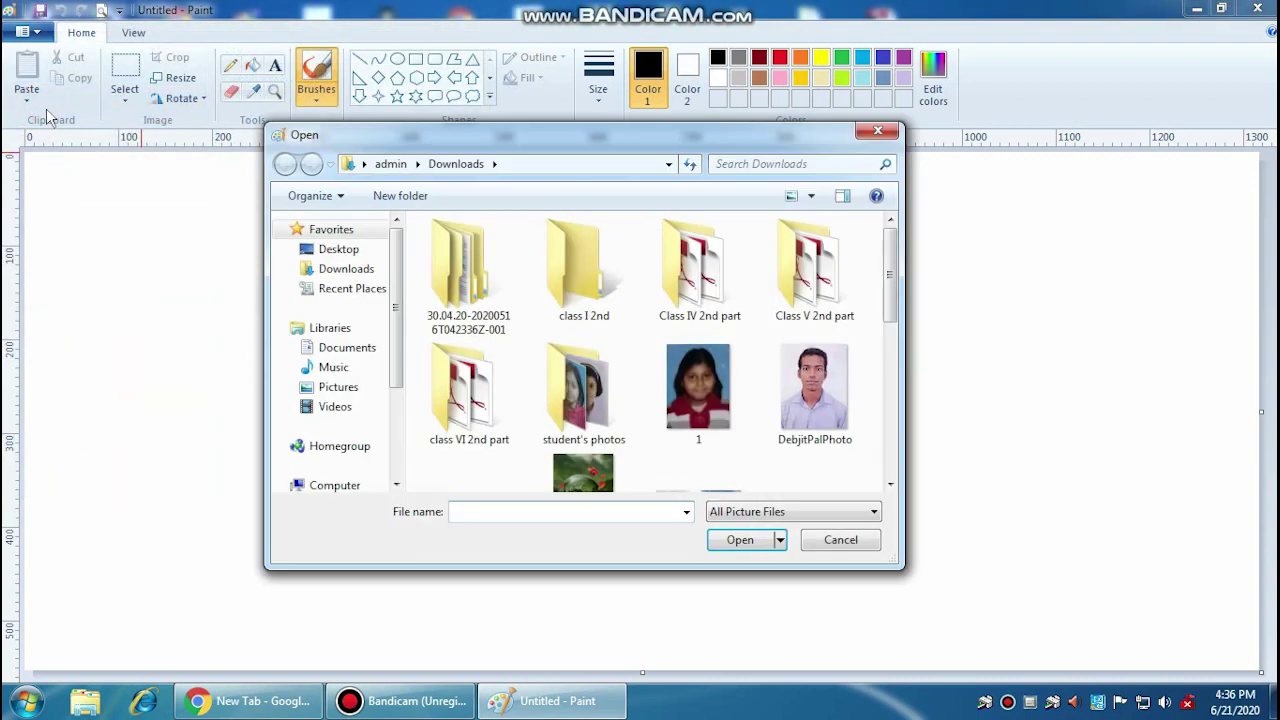
Step: Open the tree image named Picture from the Pictures library
left_click(411, 141)
mouse_move(411, 141)
left_mouse_down()
mouse_move(444, 132)
mouse_move(430, 130)
left_mouse_up()
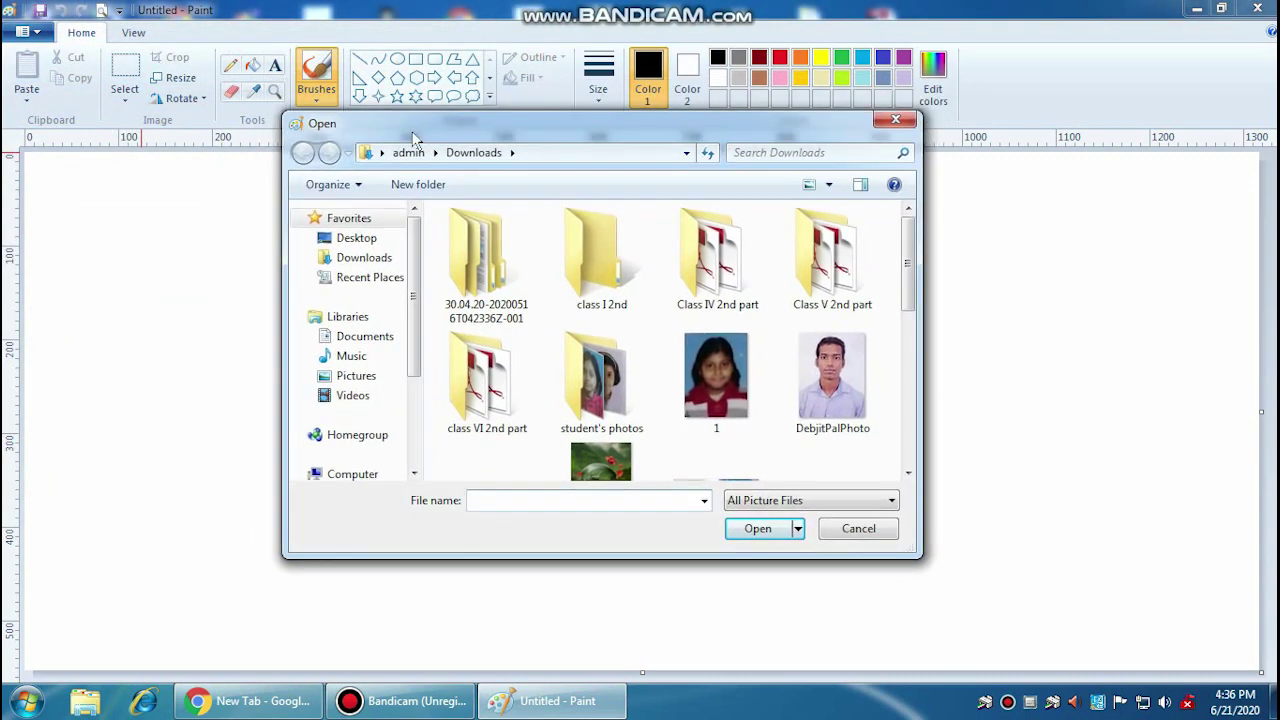
left_click_drag(556, 132, 548, 133)
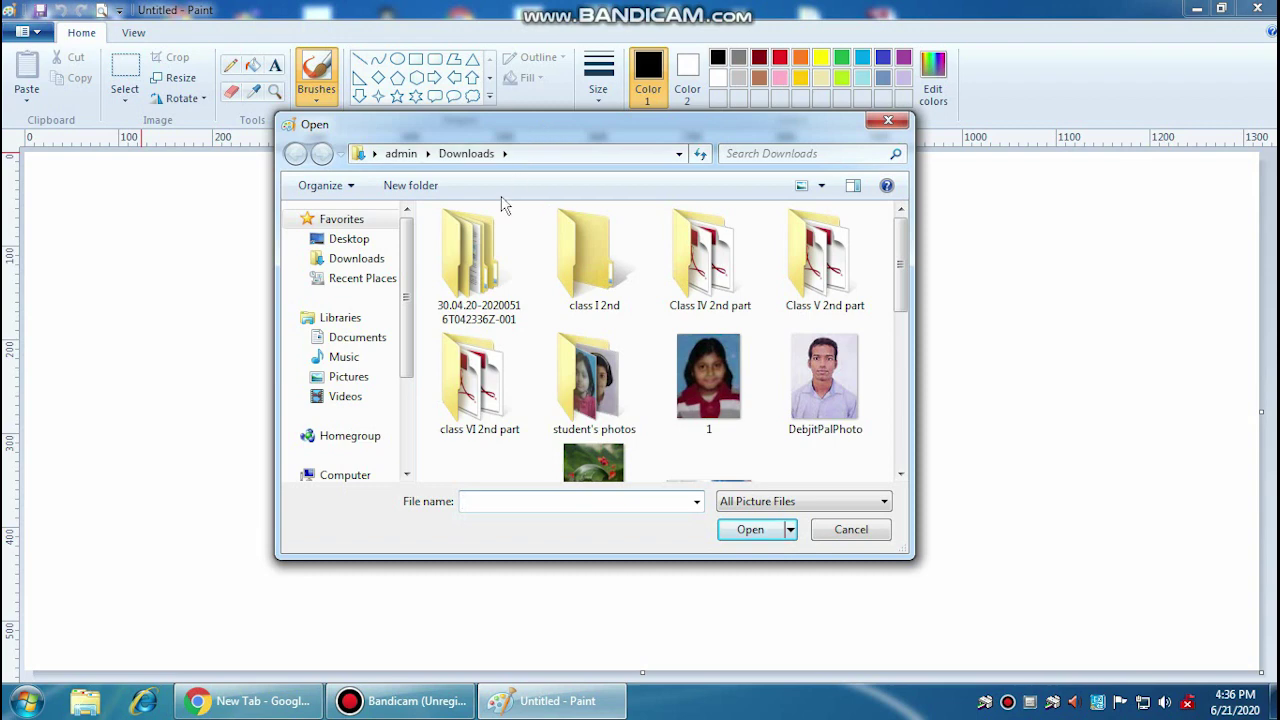
left_click_drag(407, 290, 408, 374)
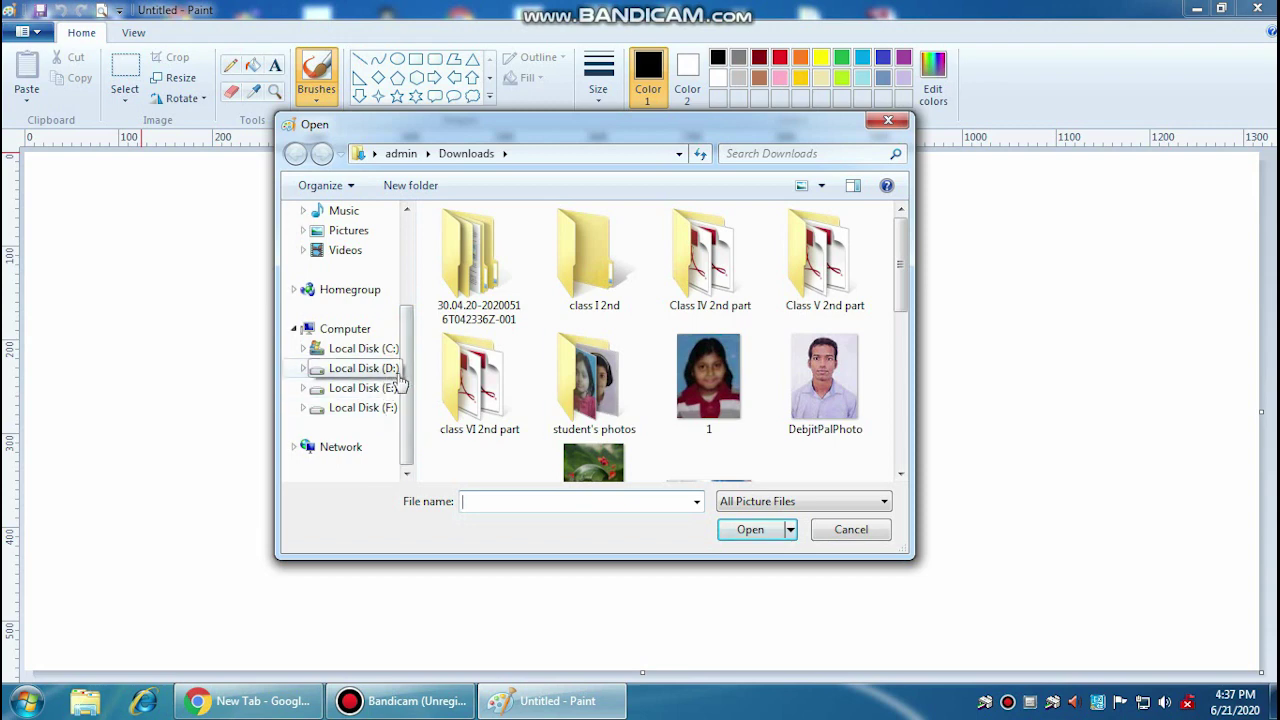
left_click_drag(899, 265, 899, 318)
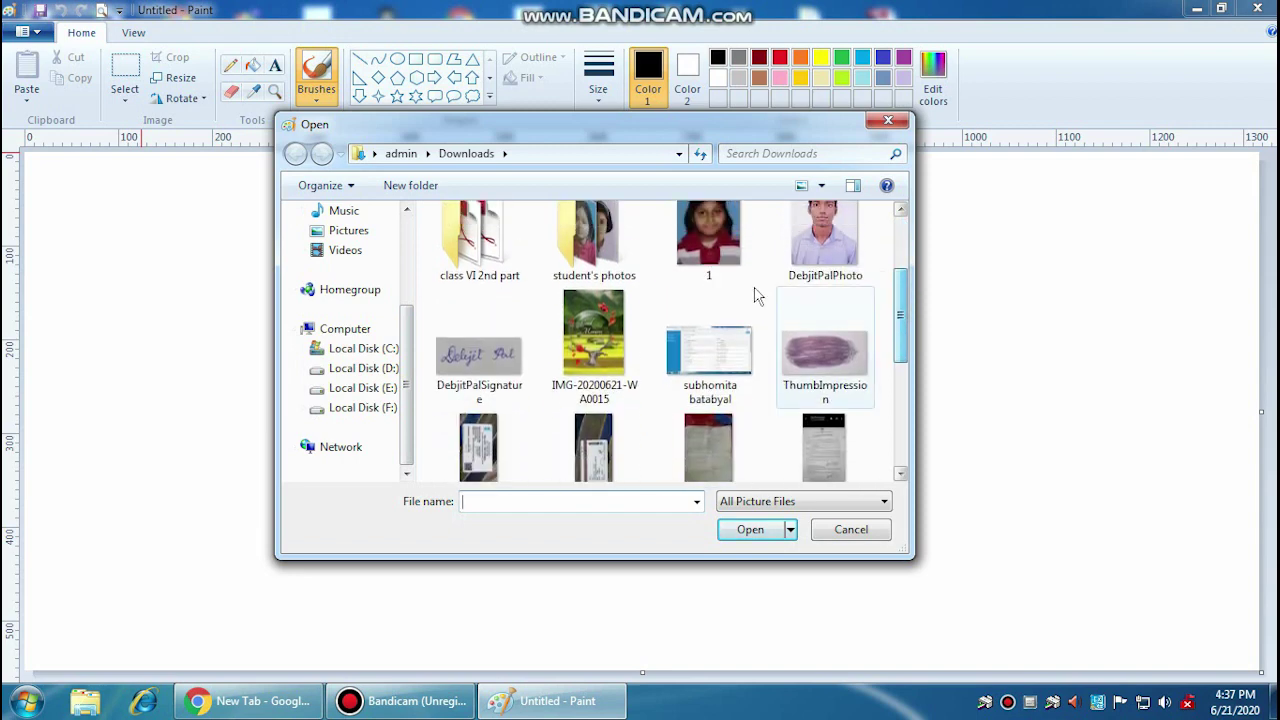
left_click_drag(900, 315, 913, 255)
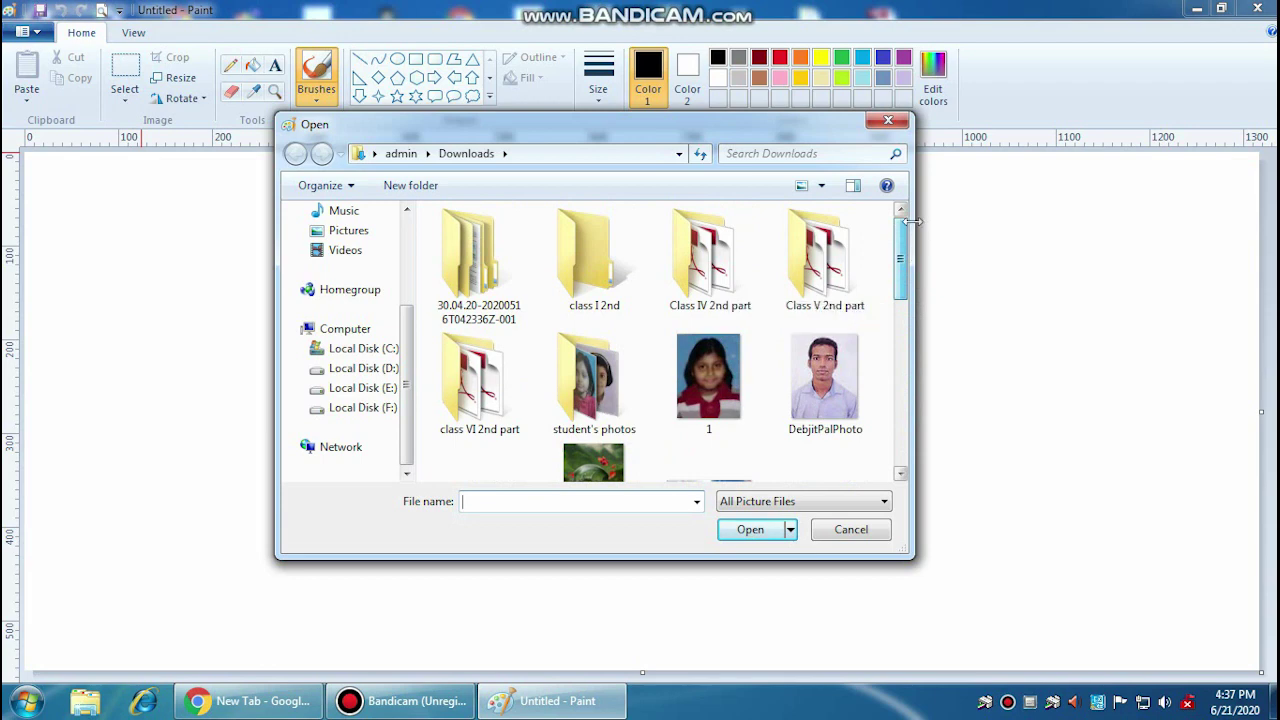
left_click(362, 236)
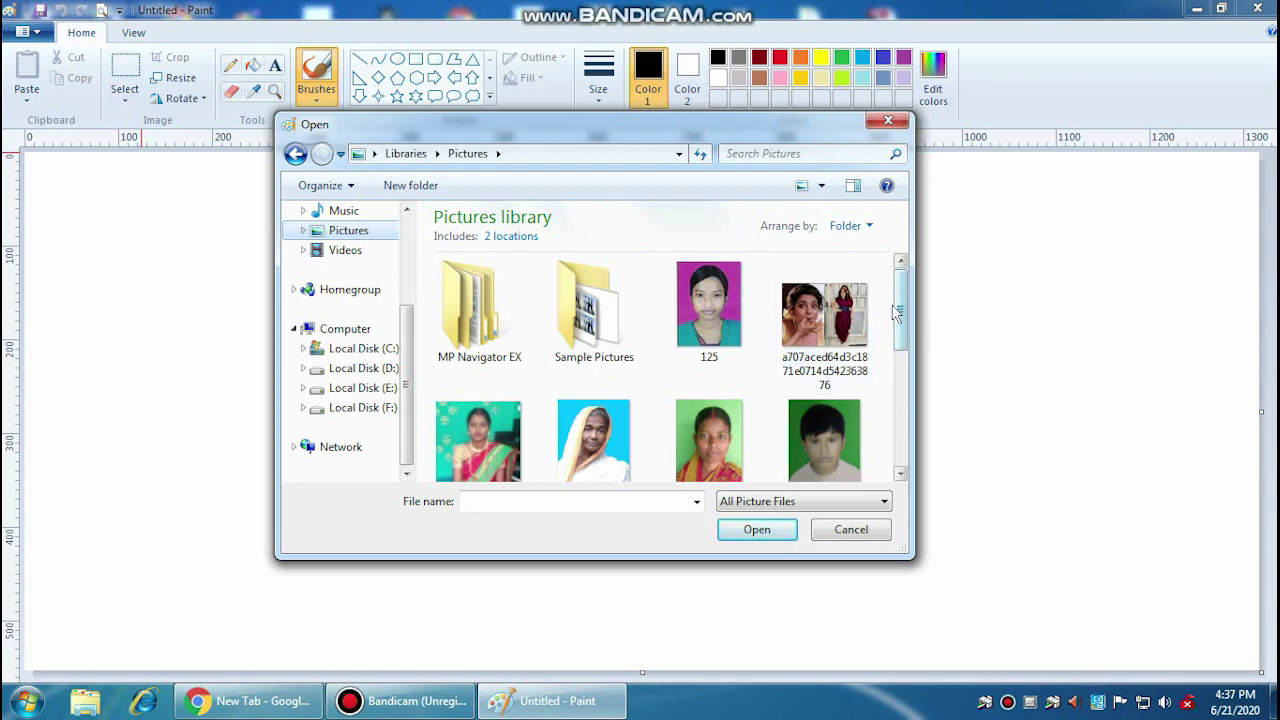
left_click_drag(900, 325, 905, 397)
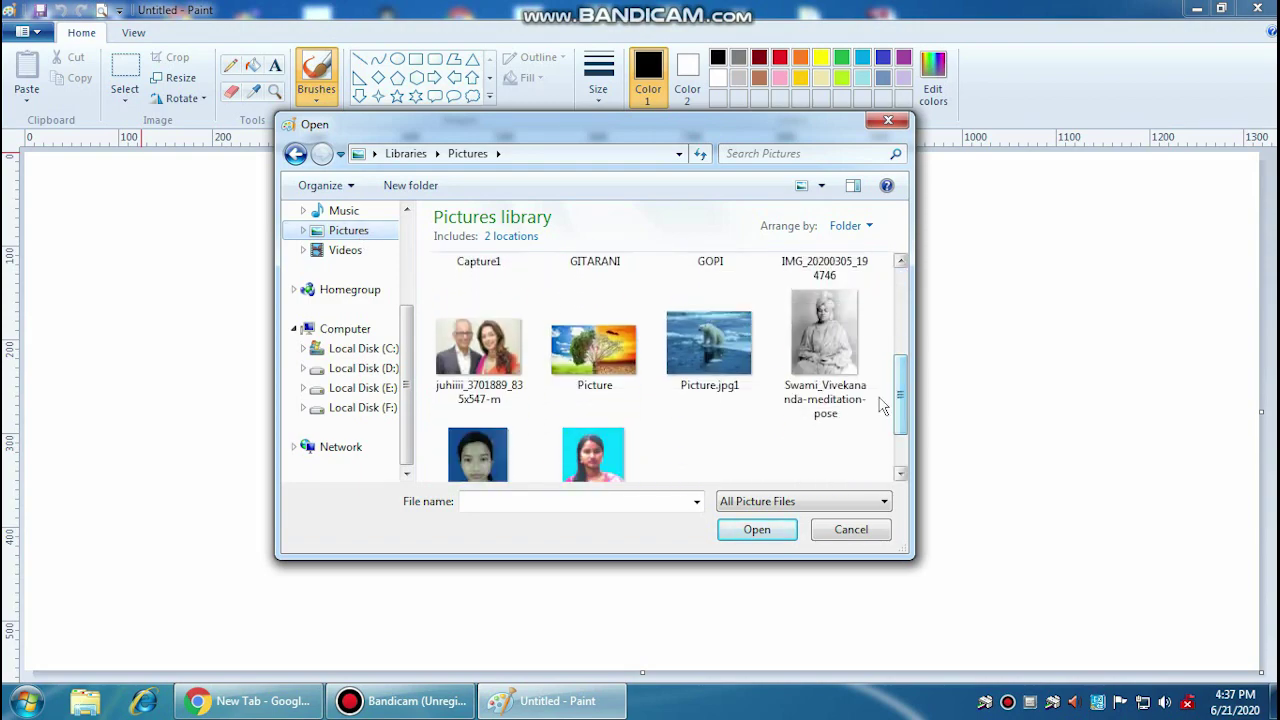
left_click(594, 356)
left_click(748, 530)
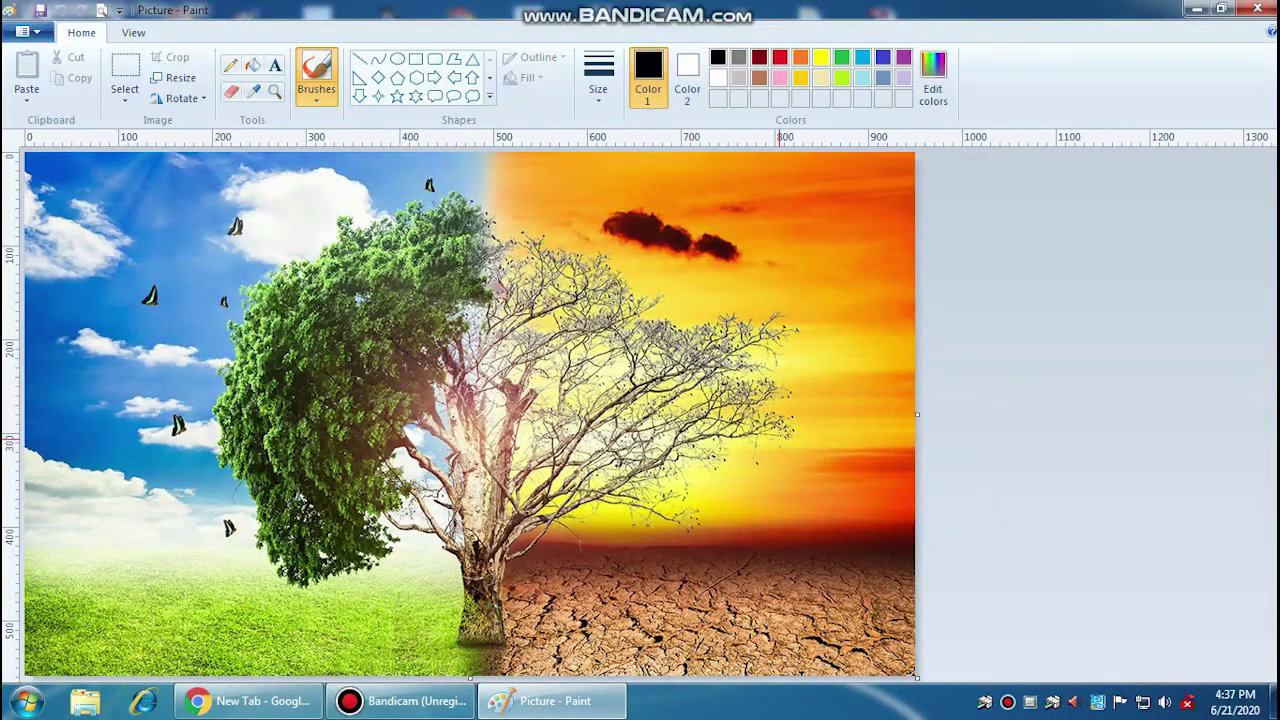
left_click(128, 72)
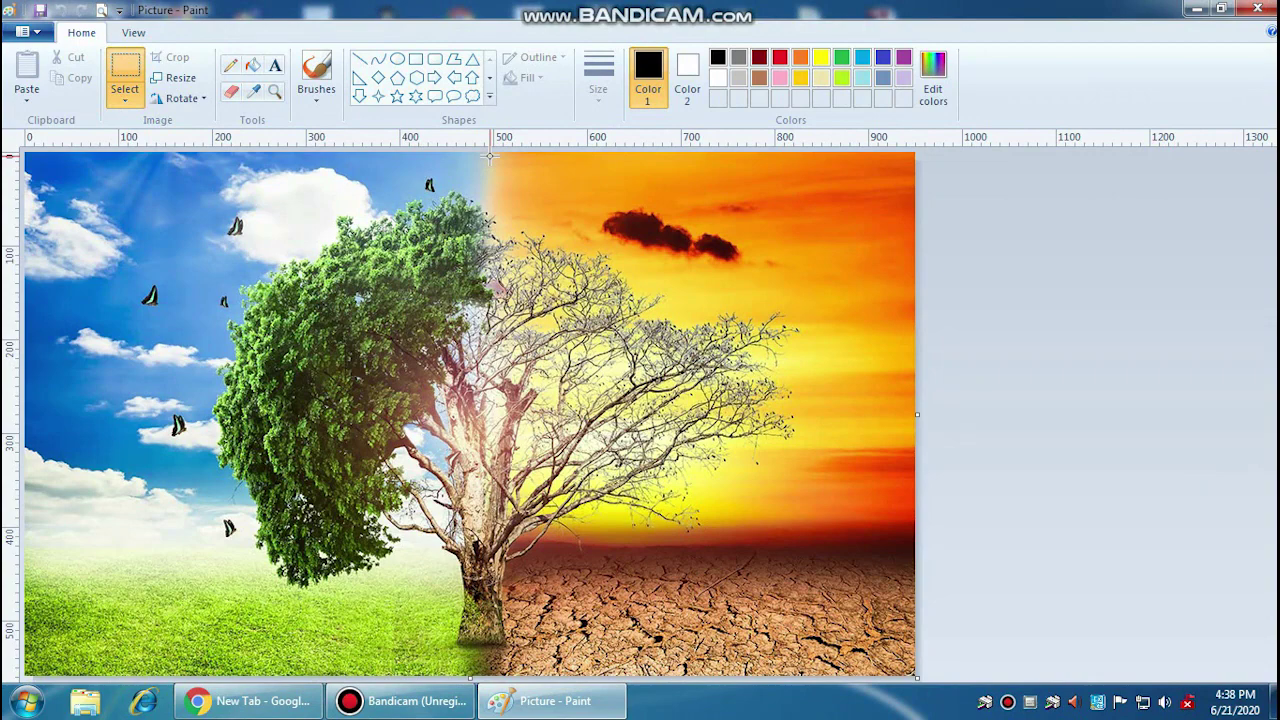
left_click_drag(490, 154, 913, 677)
left_click_drag(913, 677, 913, 677)
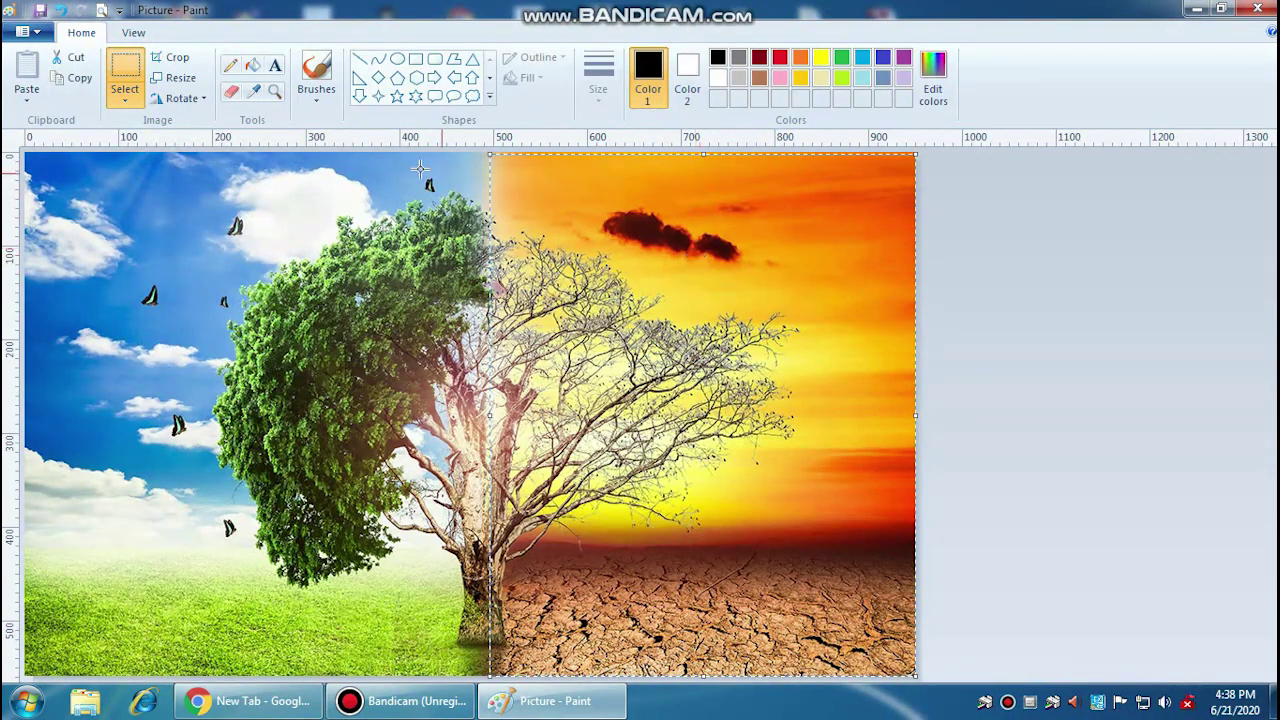
left_click(178, 62)
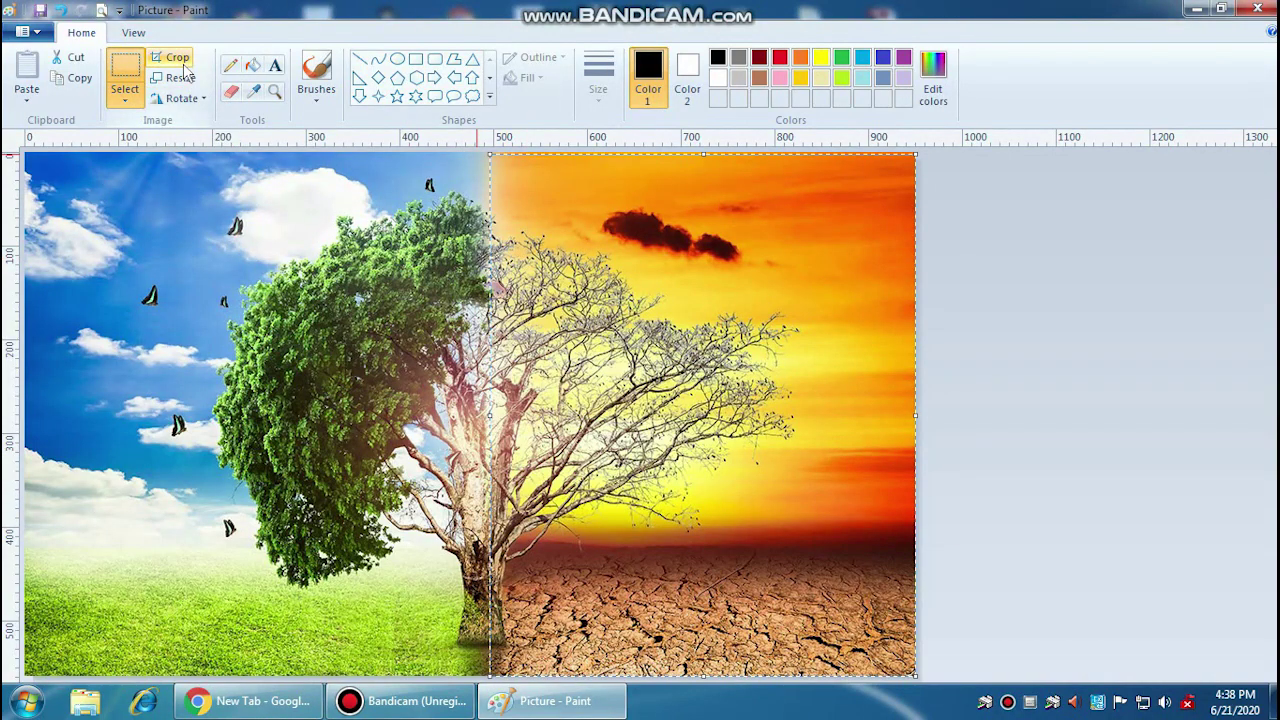
left_click(409, 331)
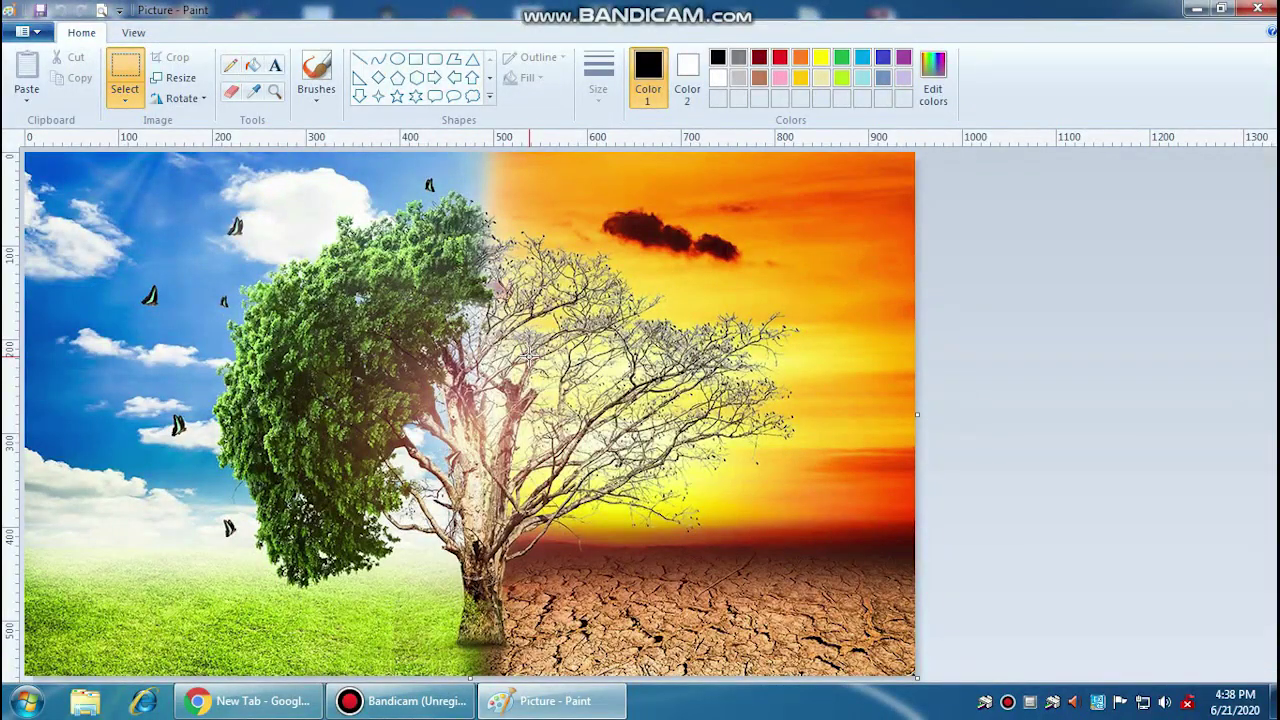
Step: Crop the picture to its right half with the bare tree and orange sky, and undo the crop
left_click(176, 58)
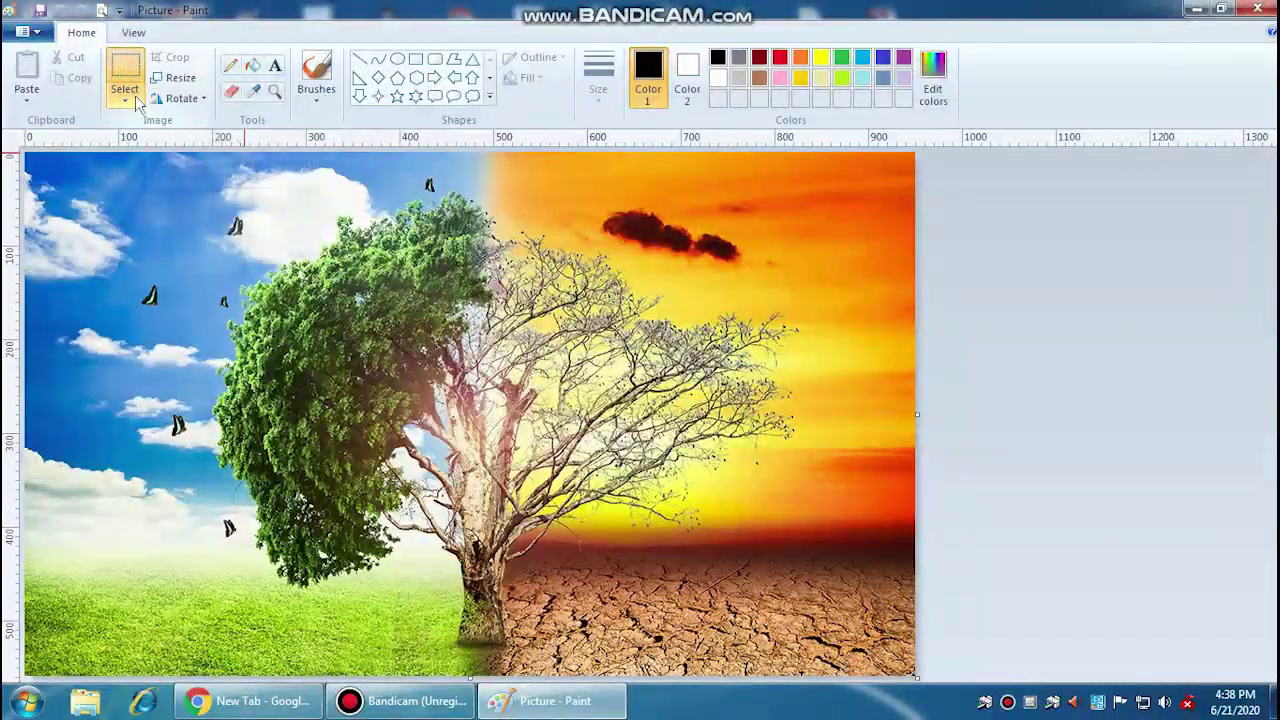
left_click_drag(490, 155, 919, 678)
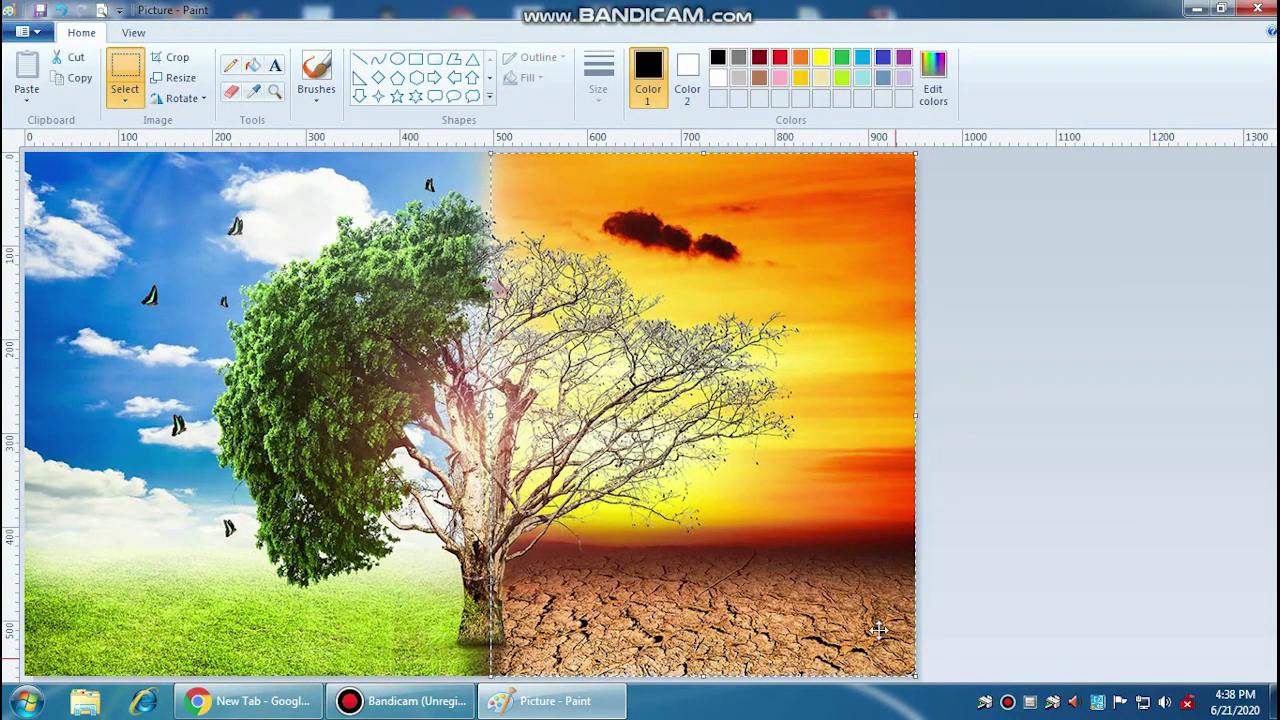
left_click(177, 60)
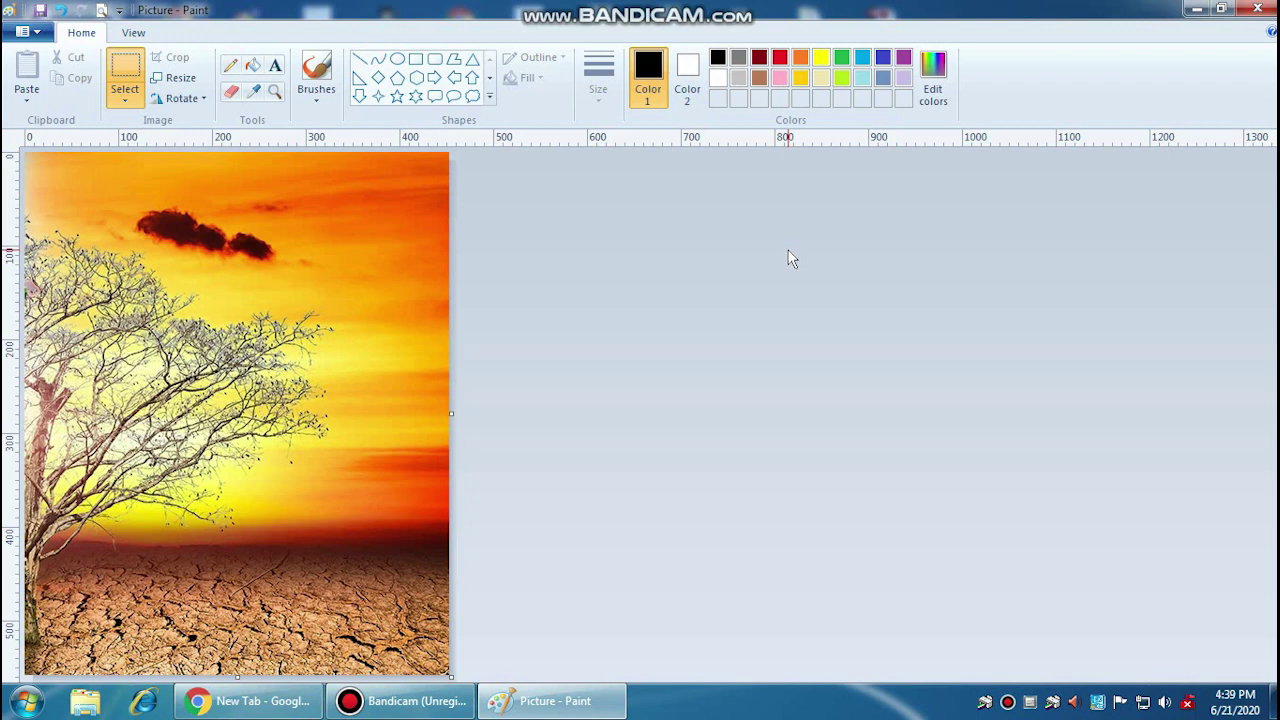
key("ctrl+z")
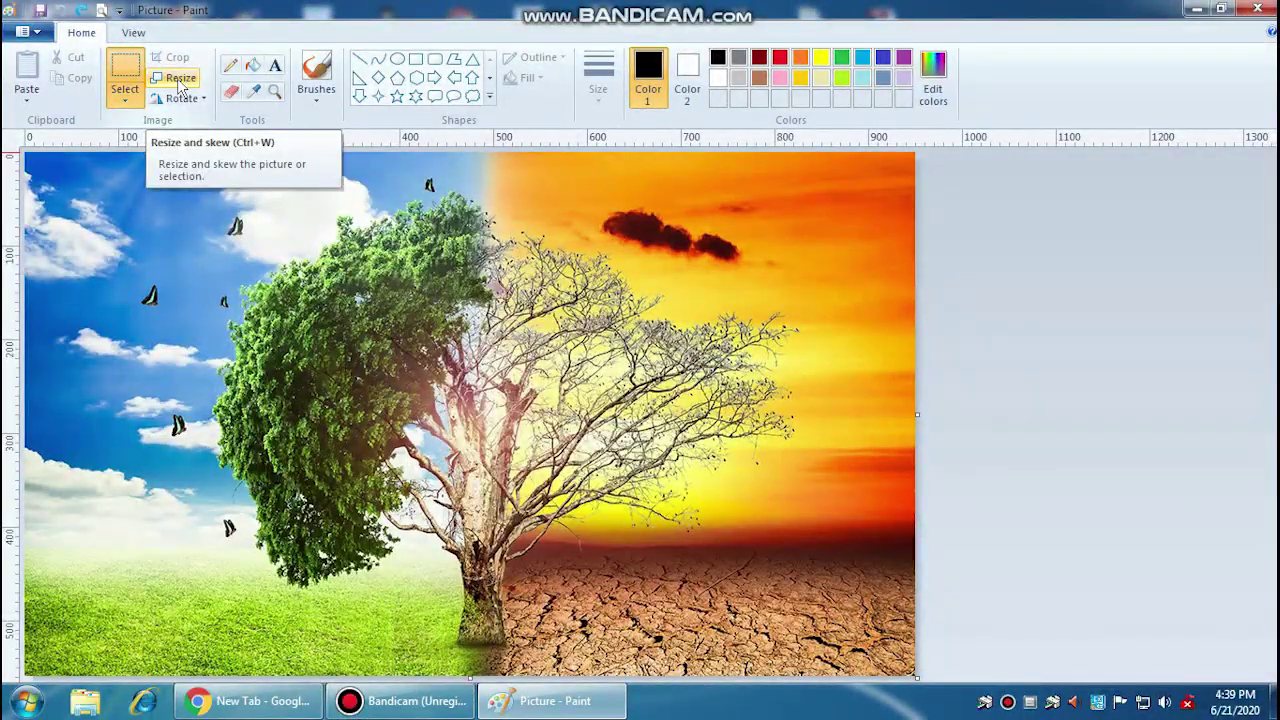
Step: Resize the whole picture to 50 percent horizontally with the aspect ratio maintained
left_click(181, 84)
left_click_drag(166, 92, 322, 79)
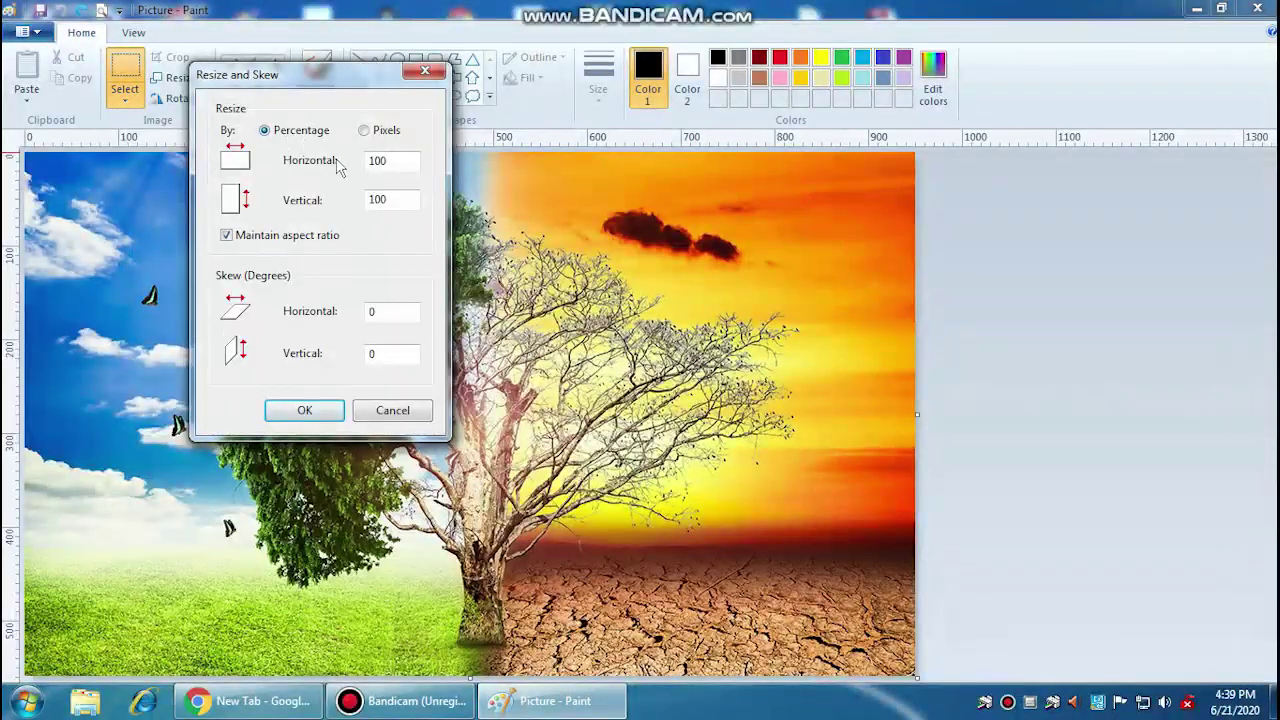
left_click_drag(314, 80, 295, 82)
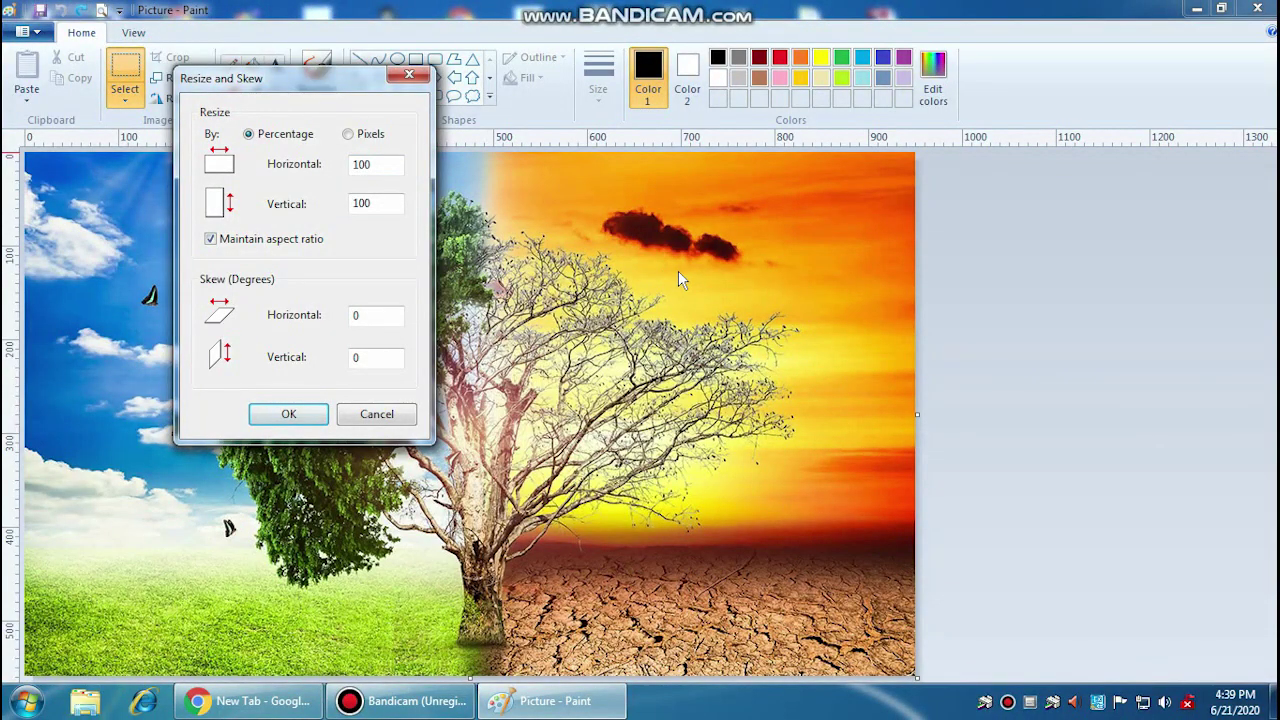
double_click(386, 164)
type("50")
left_click(290, 414)
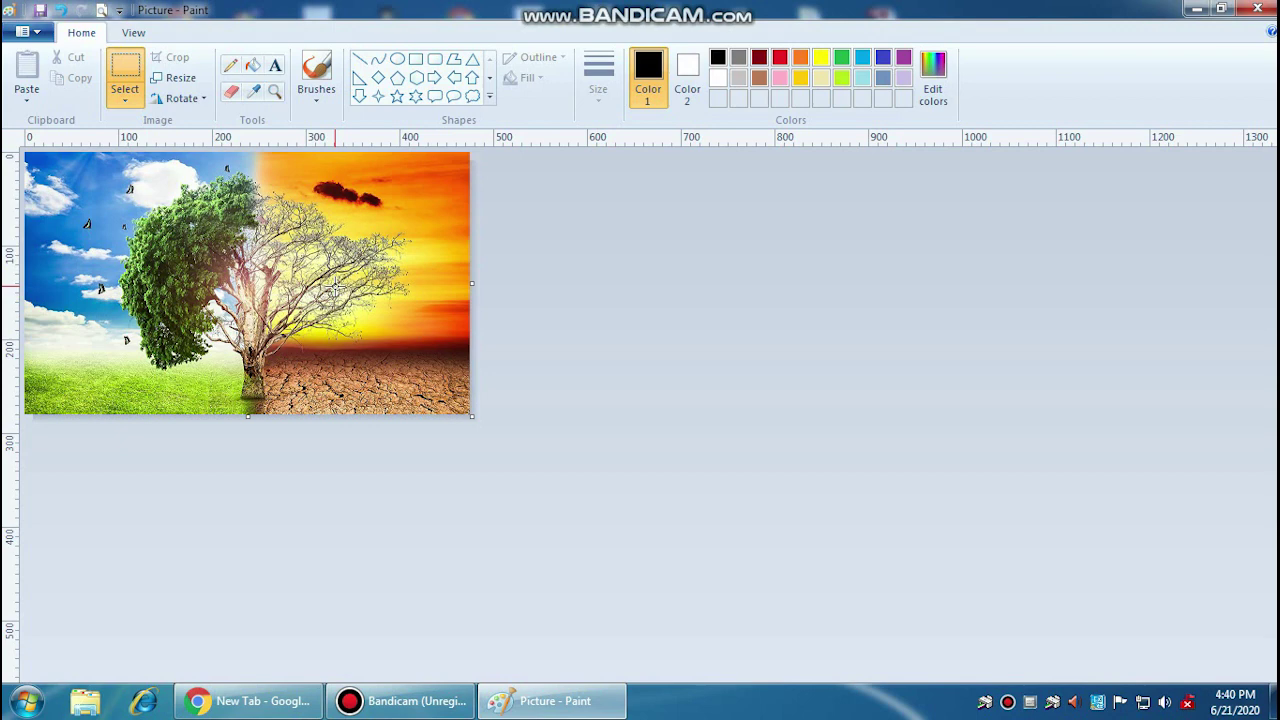
Step: Shrink the already reduced picture by a further 50 percent, keeping its aspect ratio
left_click(180, 79)
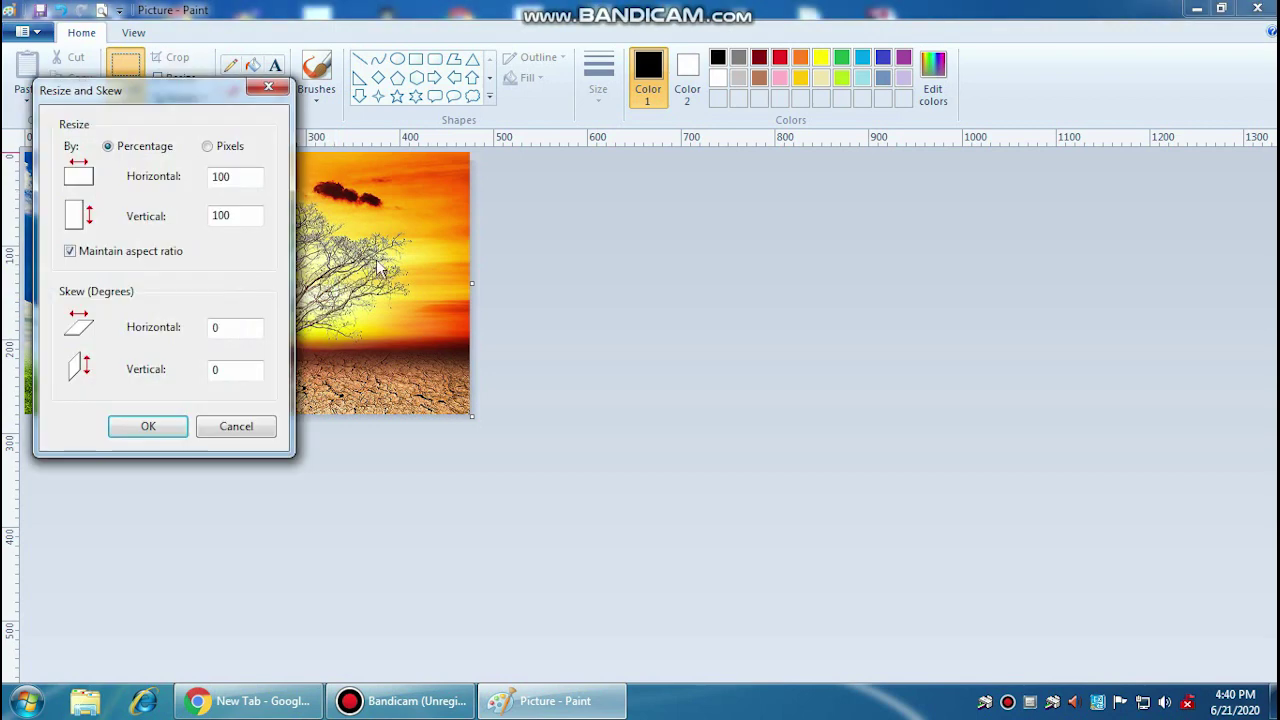
left_click(240, 428)
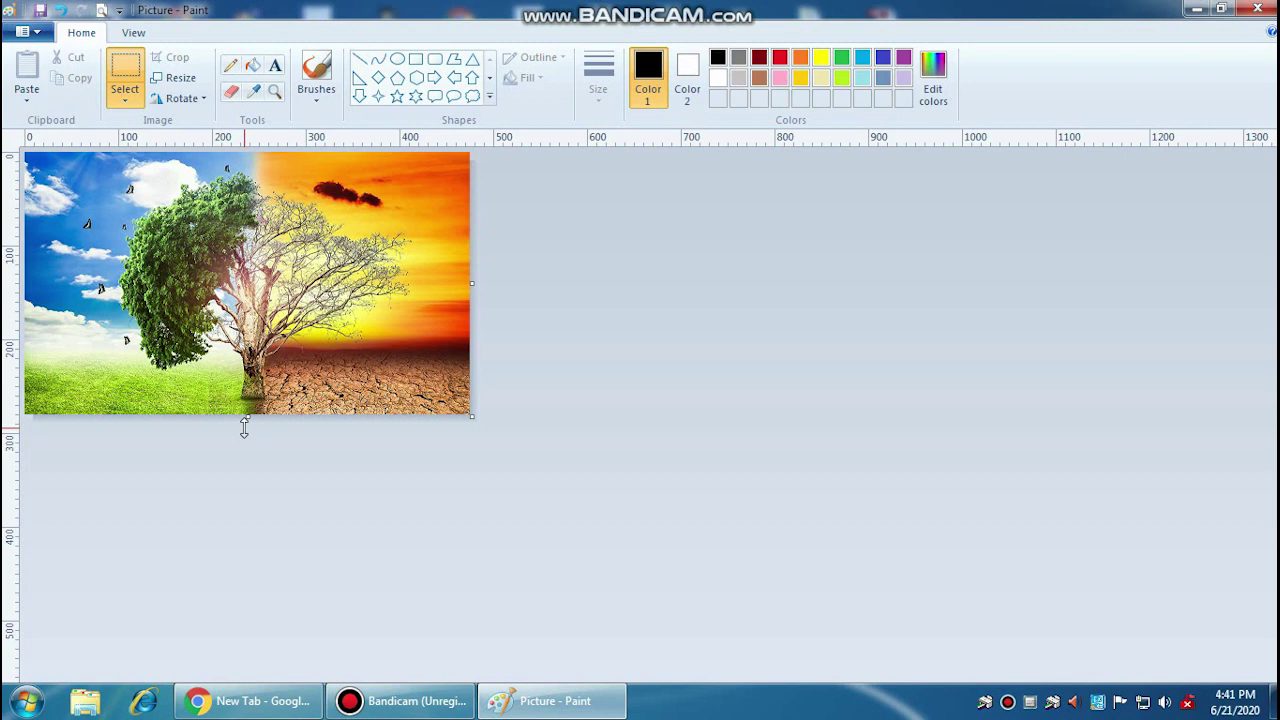
left_click(175, 78)
double_click(230, 176)
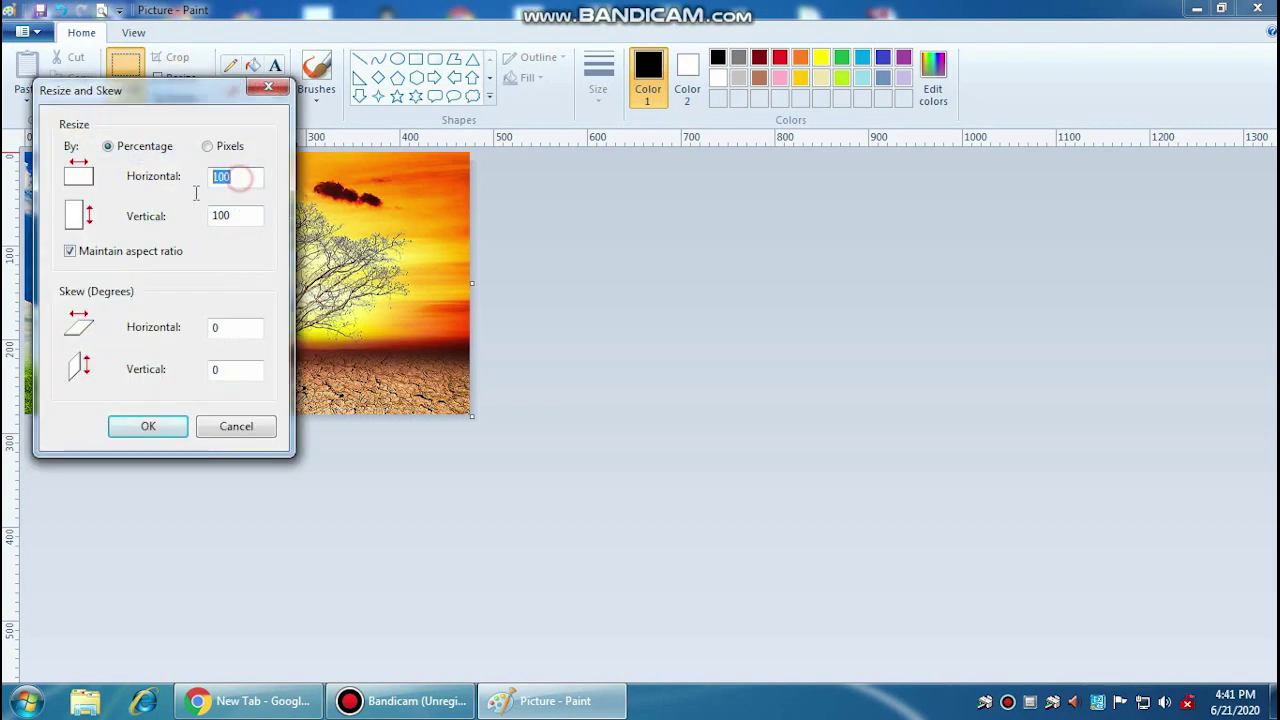
type("50")
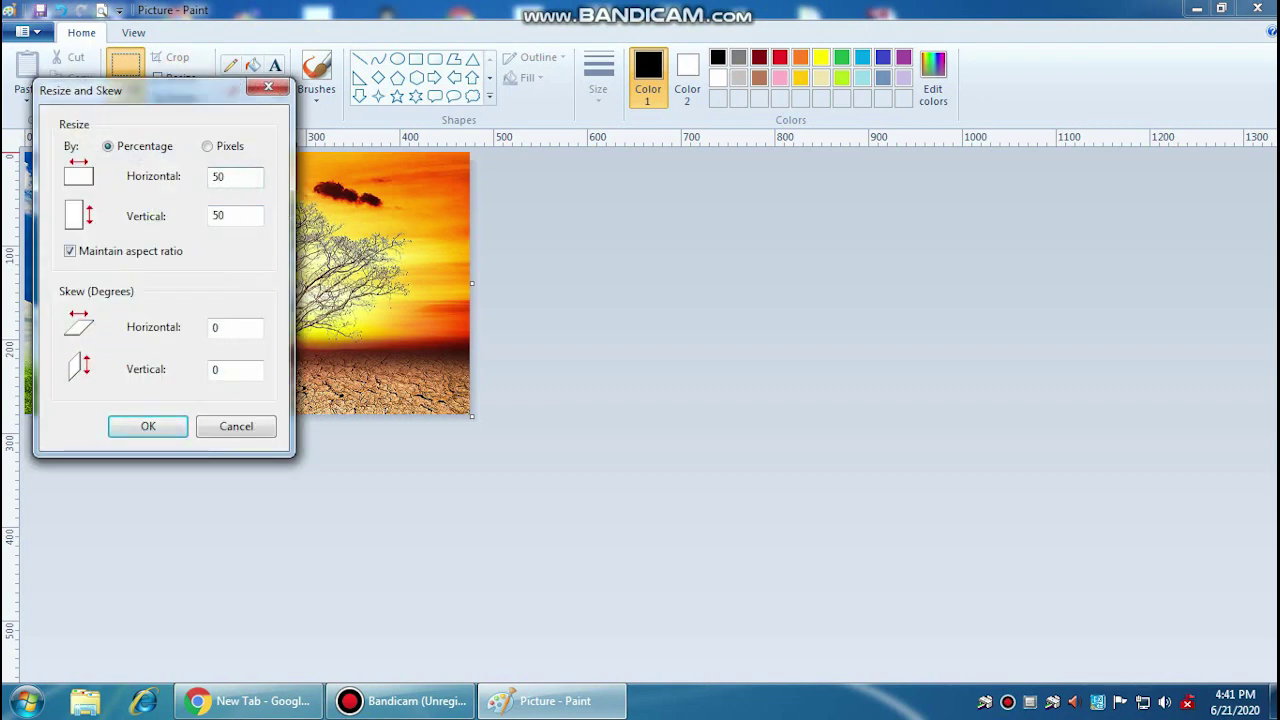
left_click(154, 432)
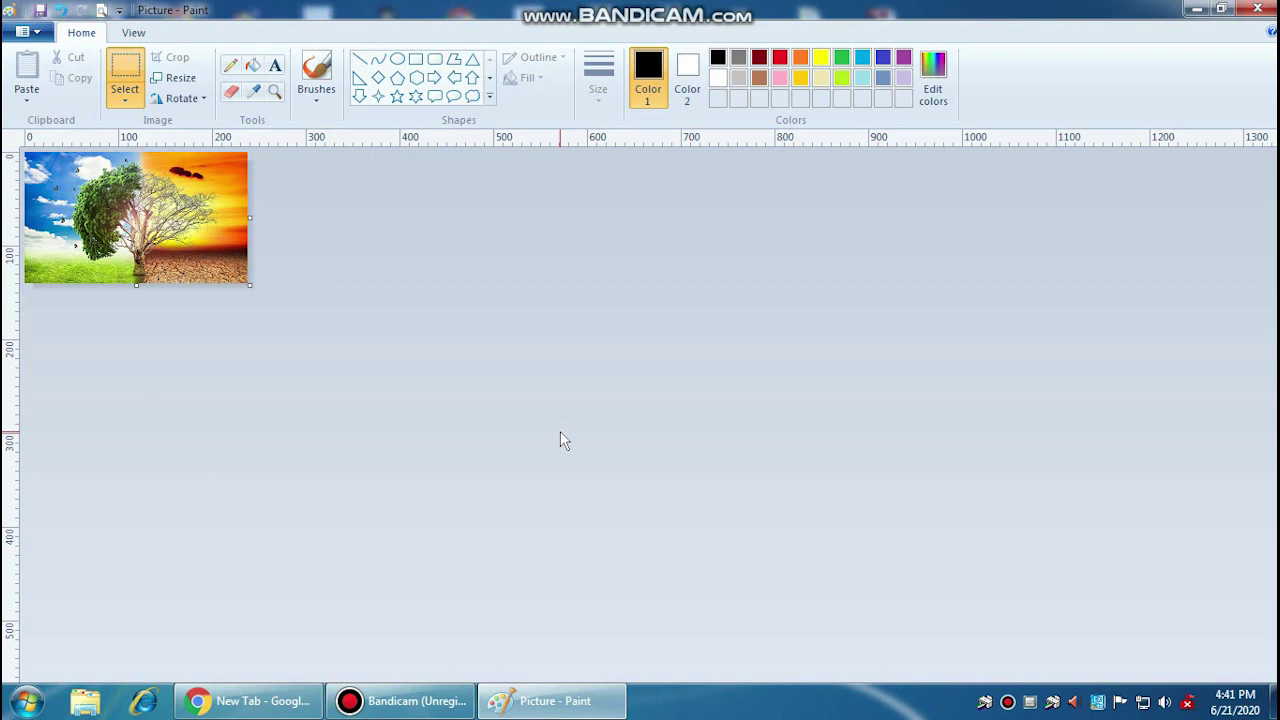
left_click(432, 701)
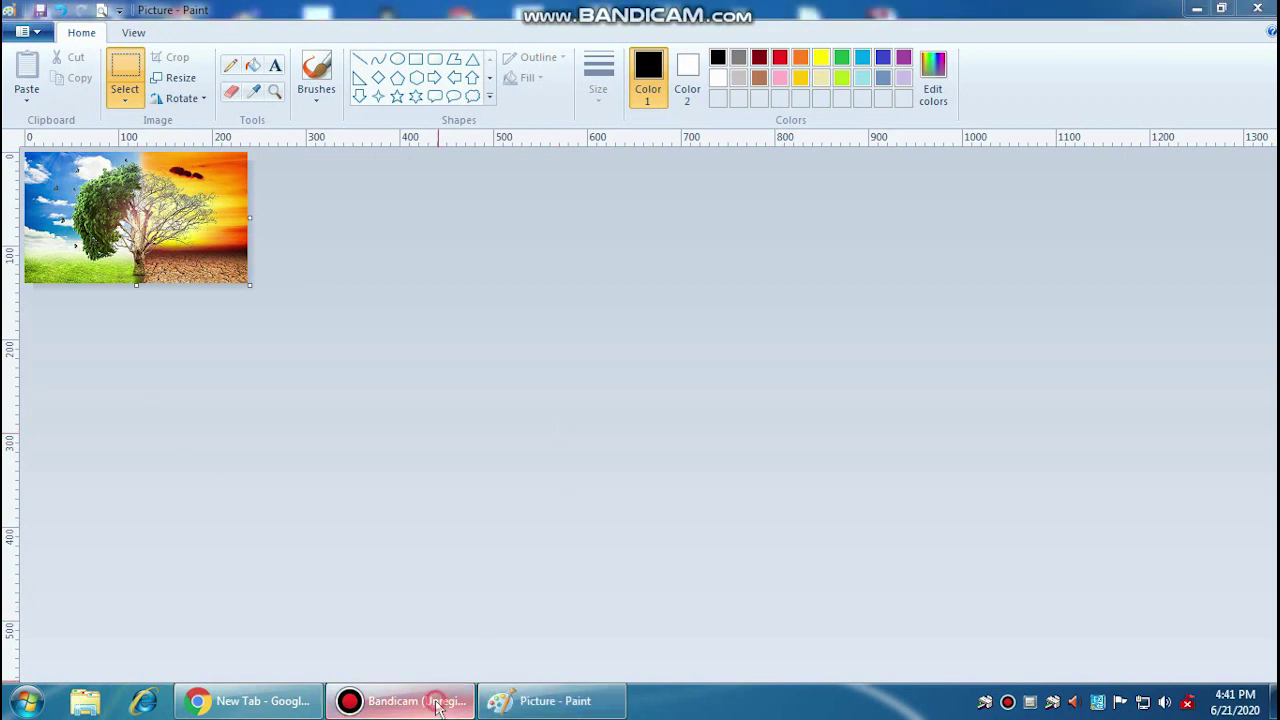
left_click(437, 704)
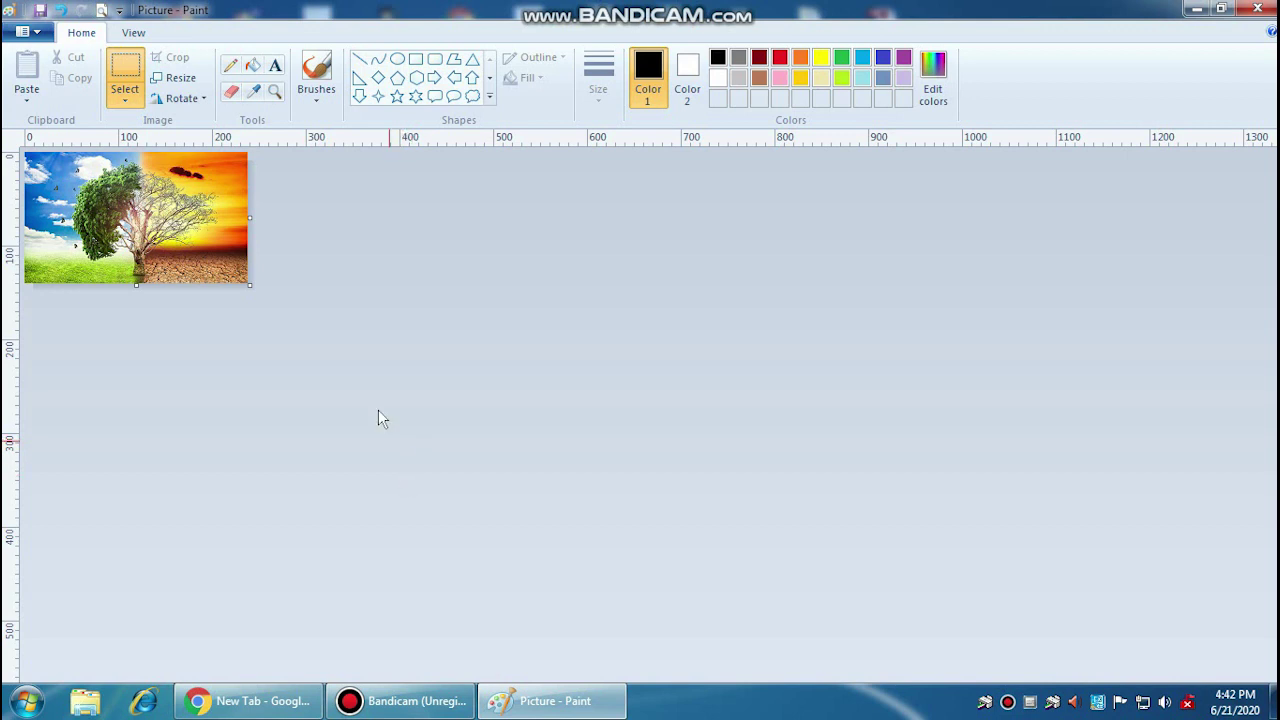
Step: Open the picture Swami_Vivekananda-meditation-pose from the Pictures library, discarding the changes to the tree picture
left_click(30, 33)
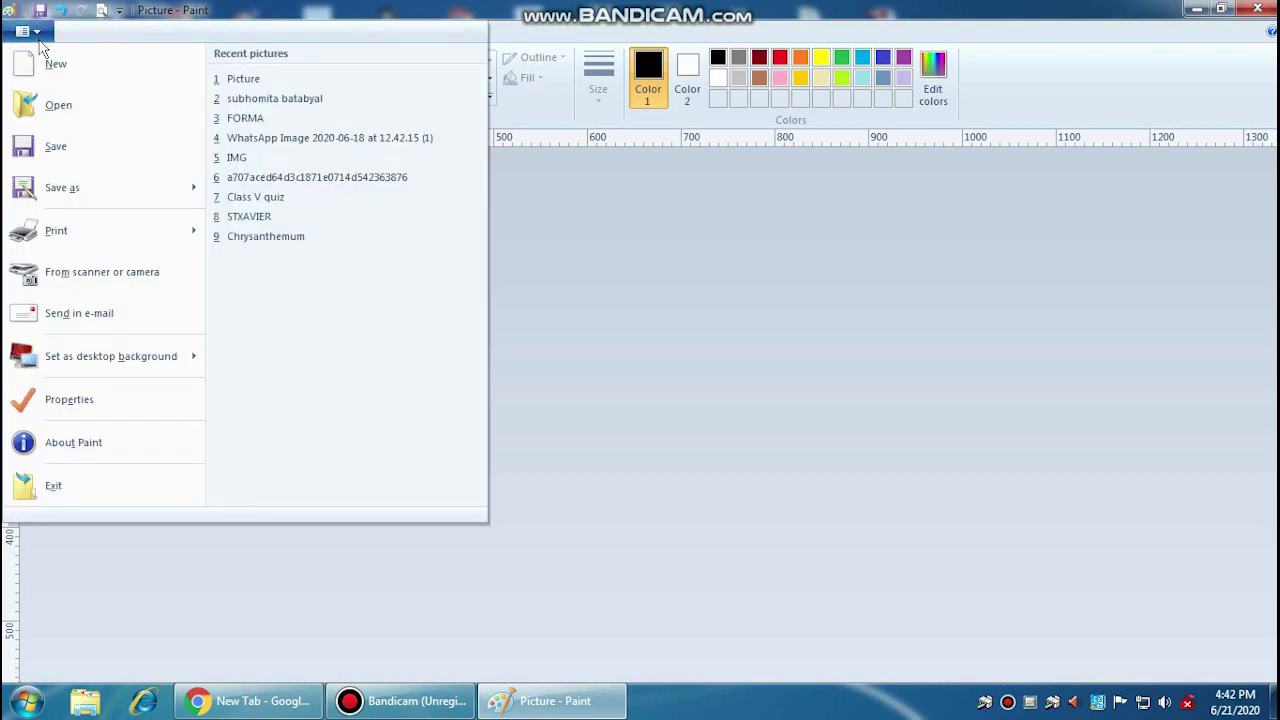
left_click(52, 105)
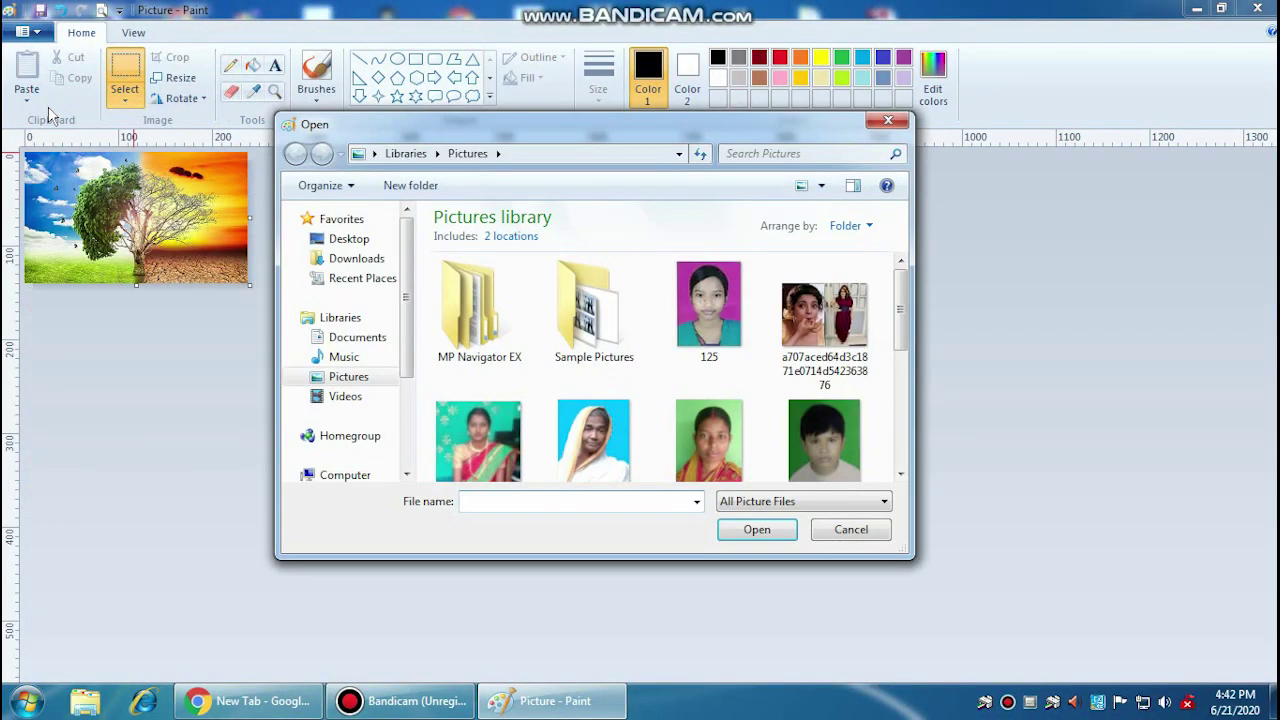
left_click(697, 133)
left_click_drag(898, 336, 902, 422)
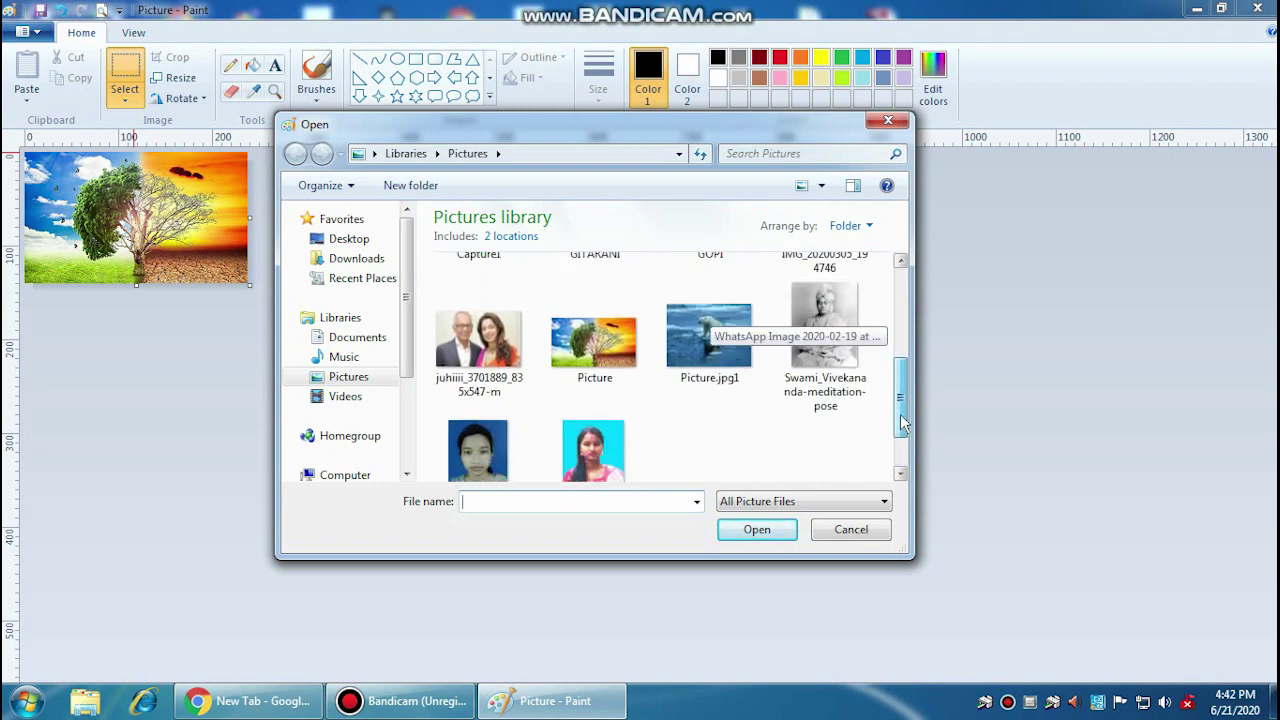
left_click(852, 393)
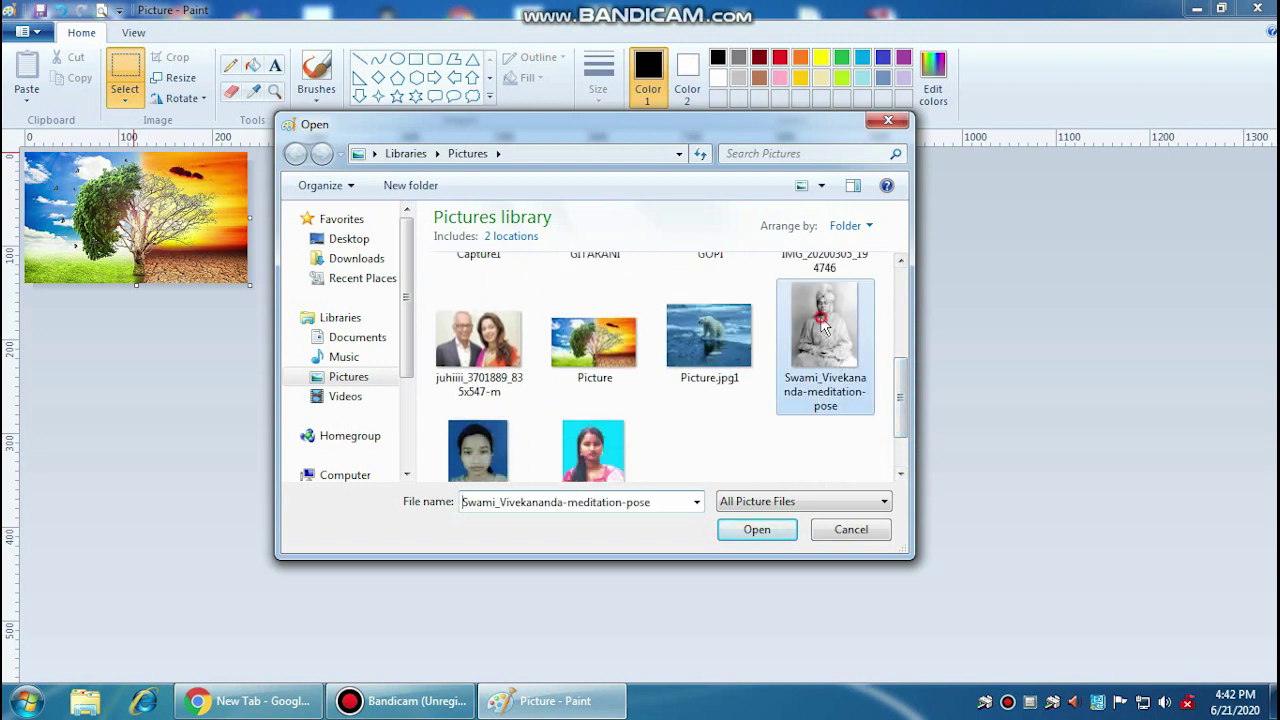
left_click(752, 528)
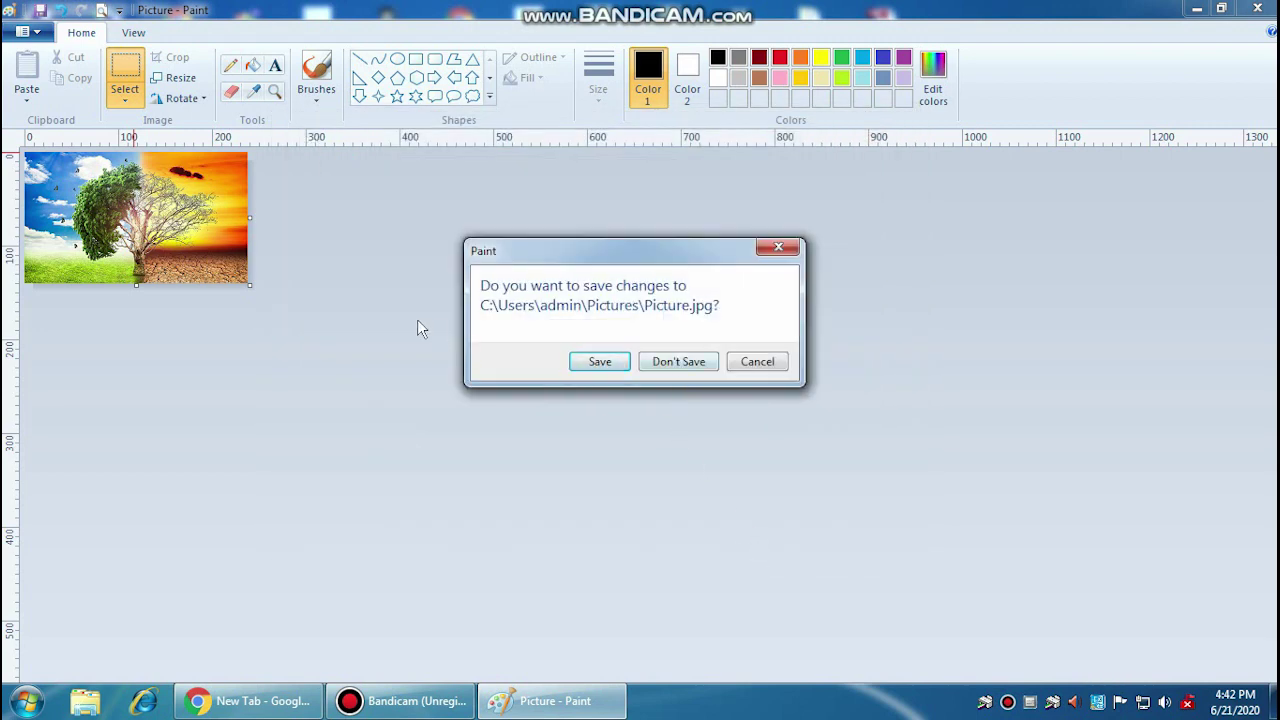
left_click(680, 364)
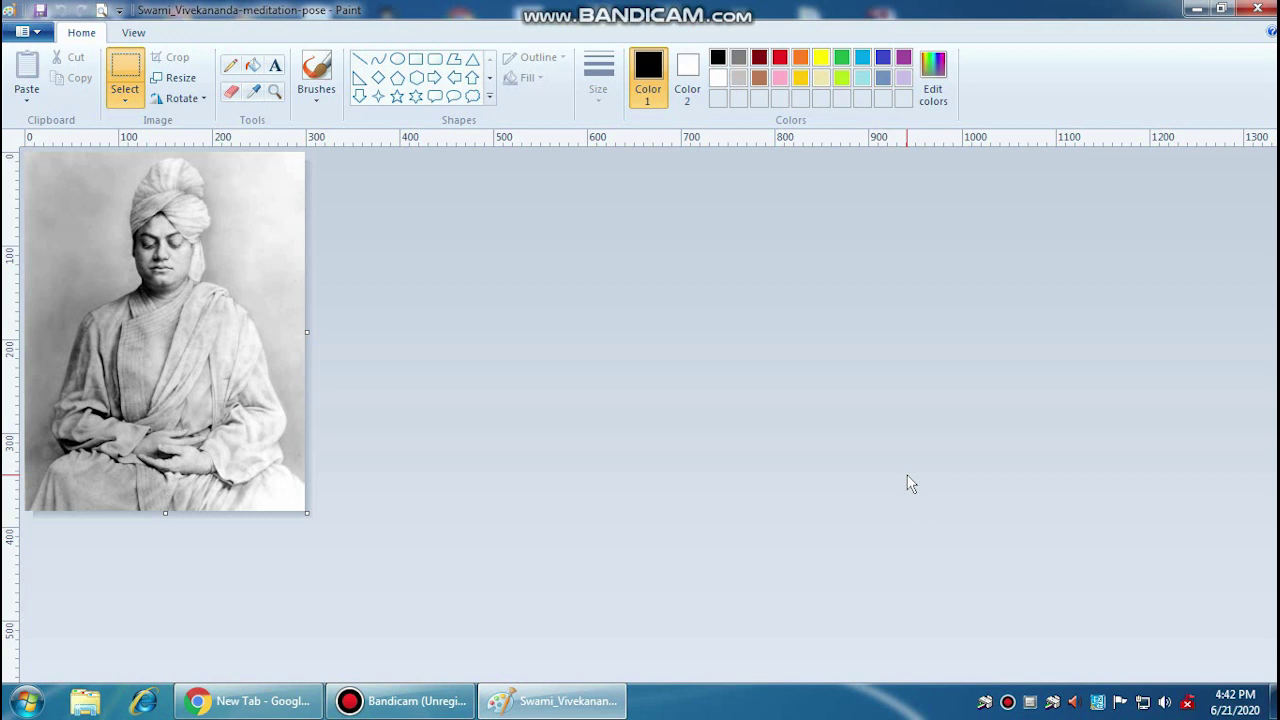
Step: Resize the portrait to 40 percent horizontally with the aspect ratio maintained
left_click(175, 77)
double_click(242, 177)
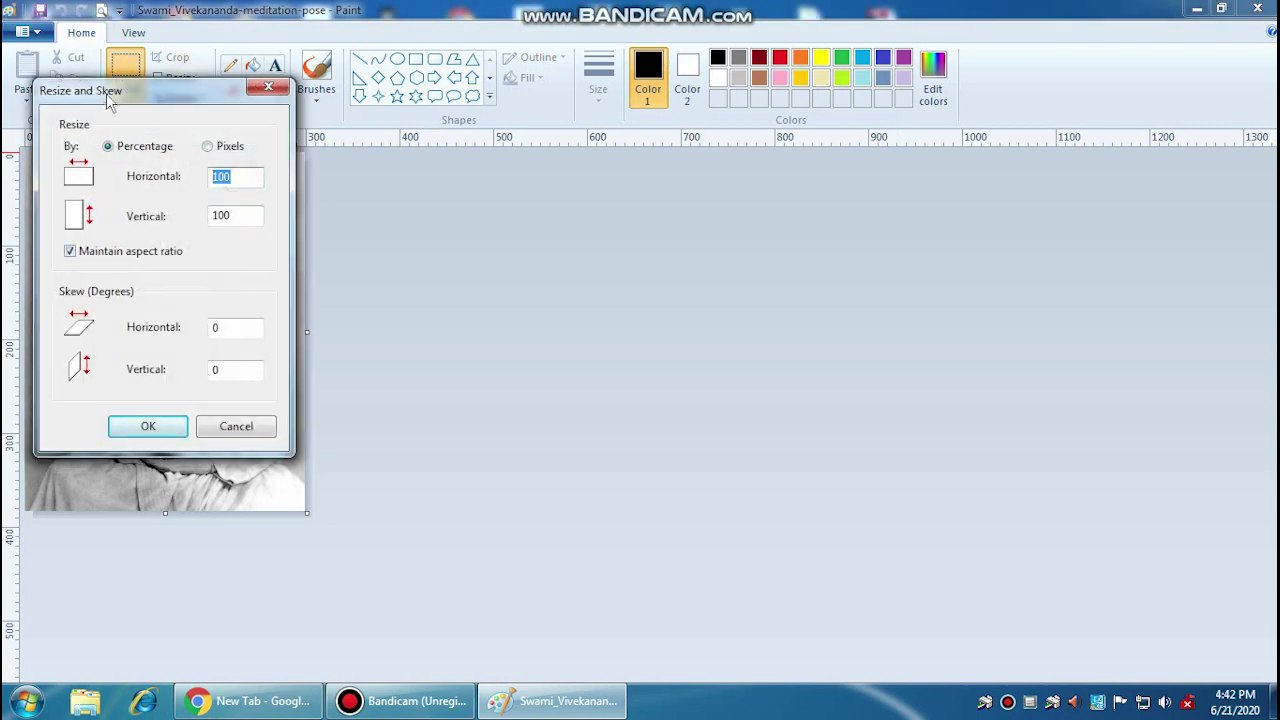
left_click_drag(107, 98, 650, 125)
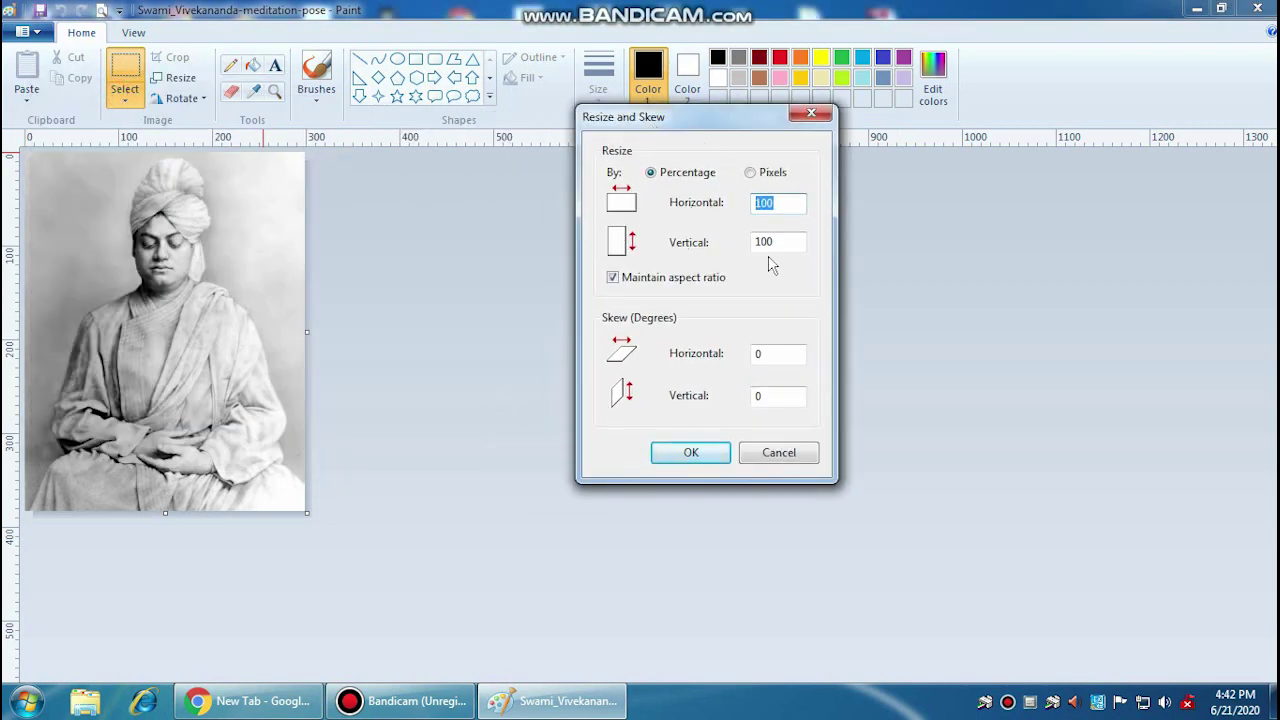
type("40")
left_click(678, 455)
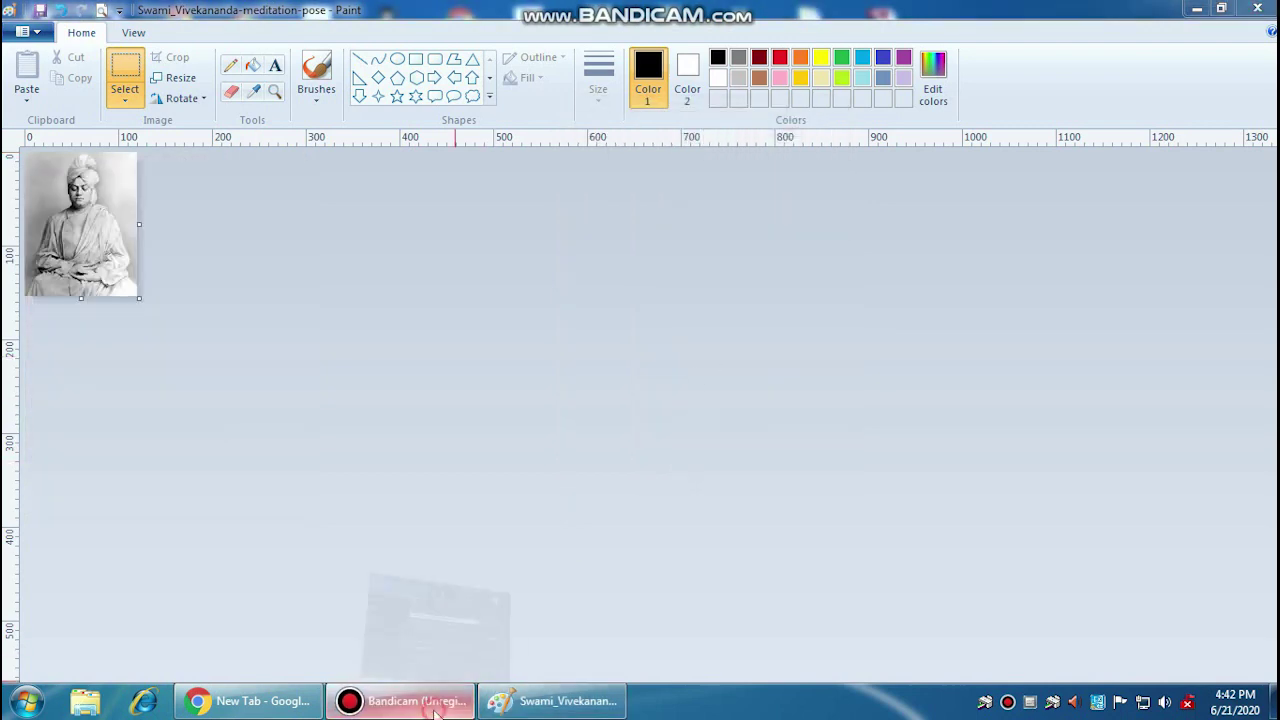
left_click(400, 700)
left_click(400, 700)
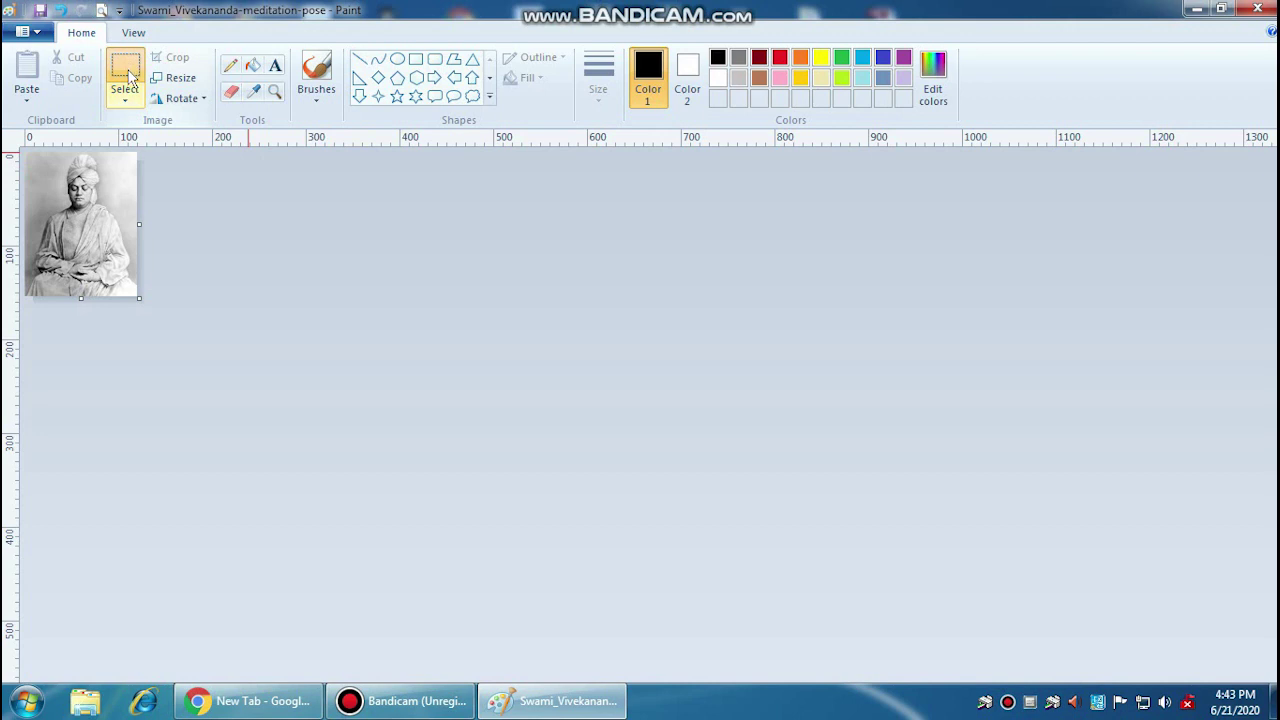
Step: Select the entire reduced portrait and copy it to the clipboard
left_click(126, 104)
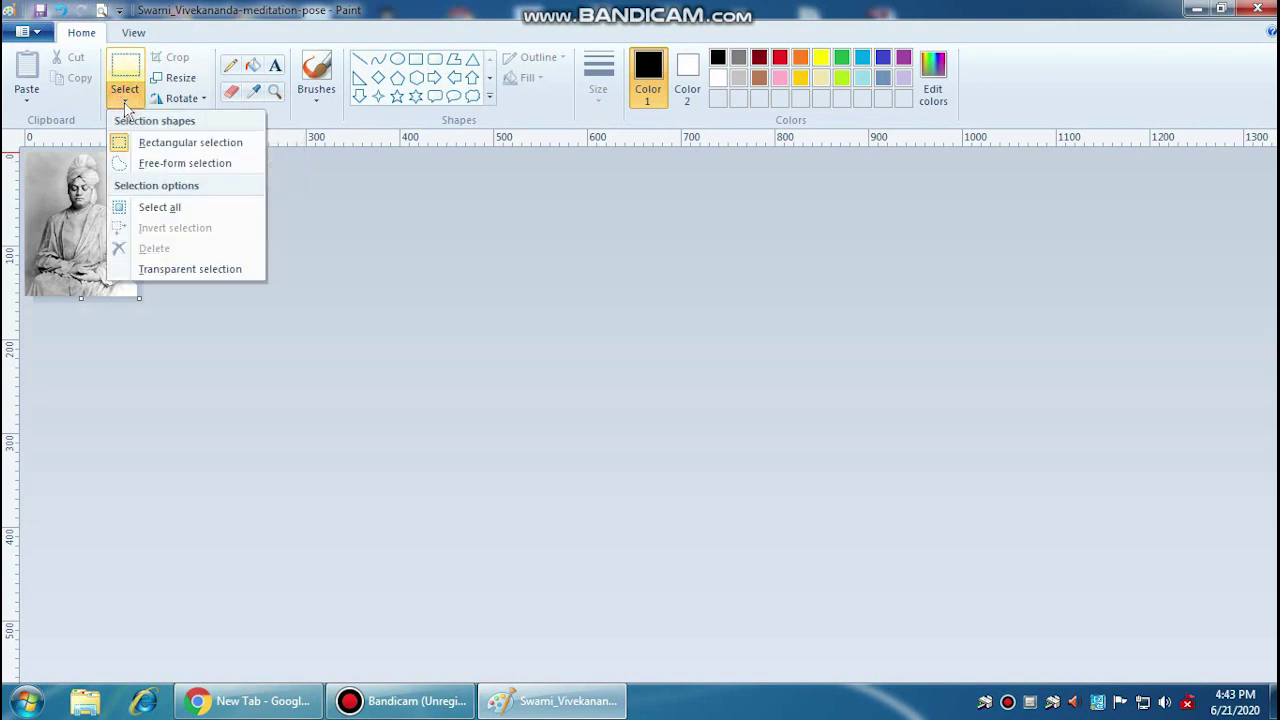
left_click(172, 210)
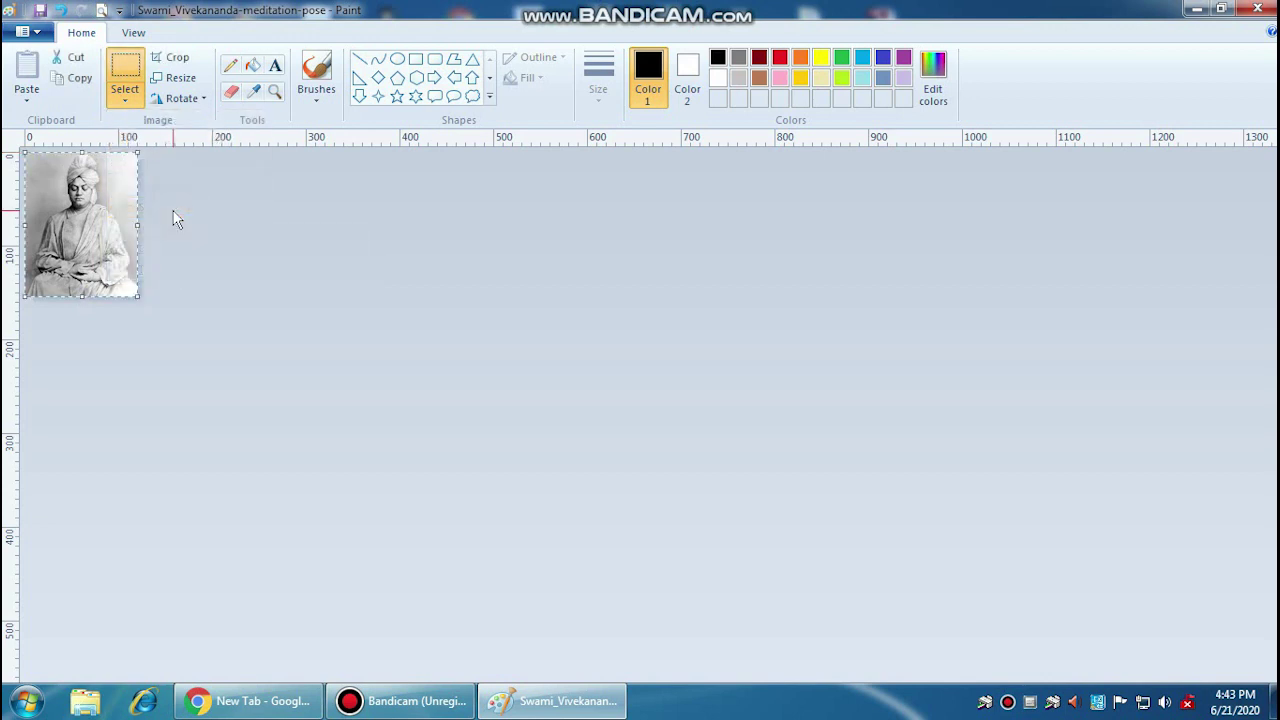
left_click(78, 79)
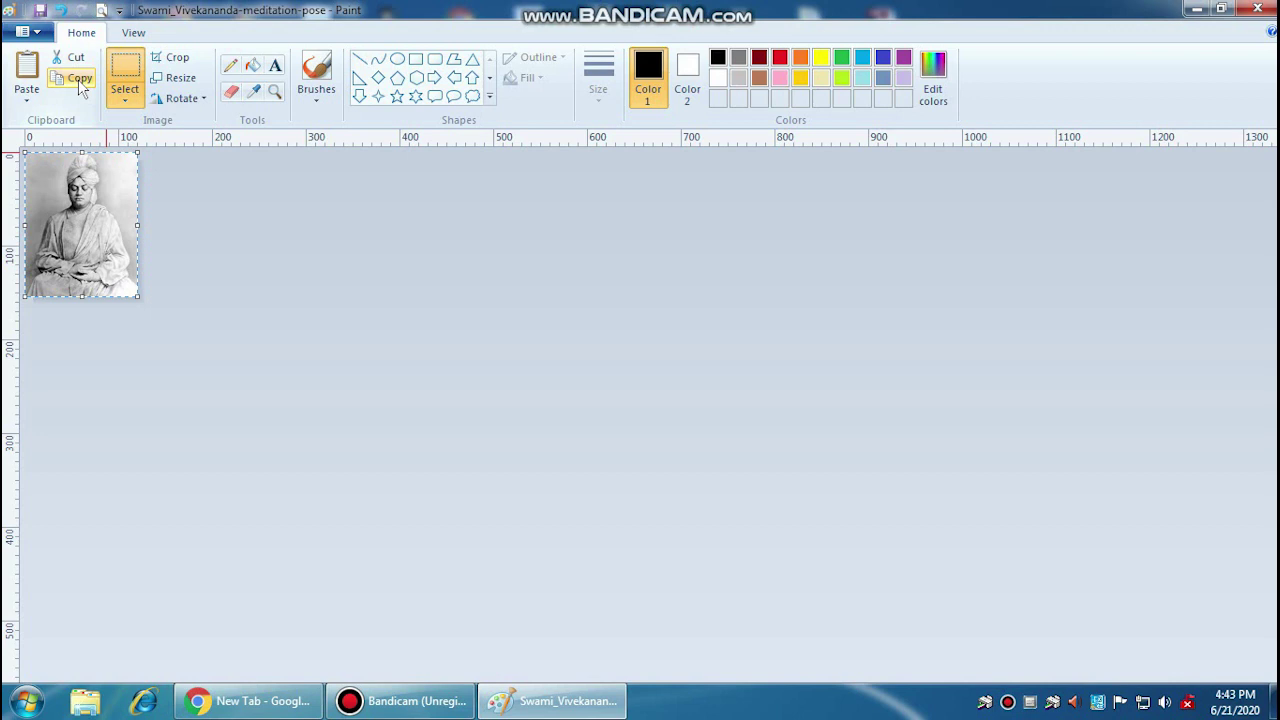
Step: Start a new blank picture without saving the portrait, and enlarge its canvas to about 1230 pixels wide
left_click(38, 34)
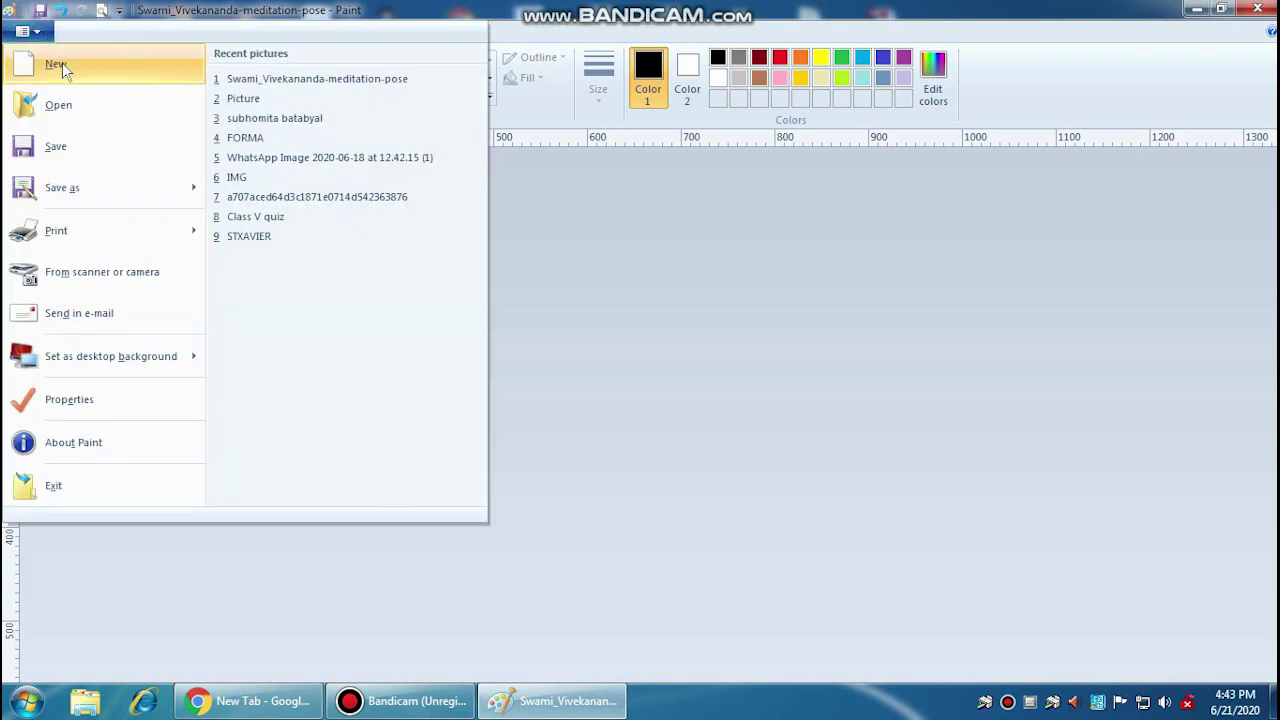
left_click(62, 62)
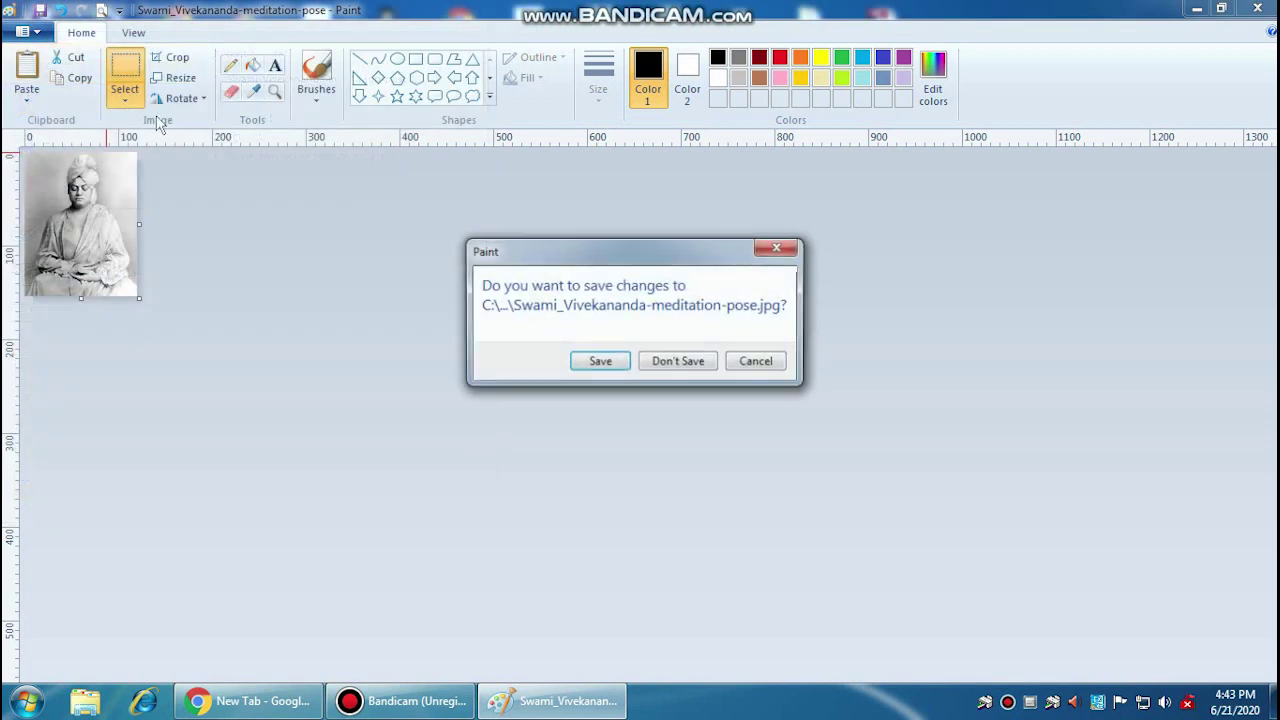
left_click(684, 364)
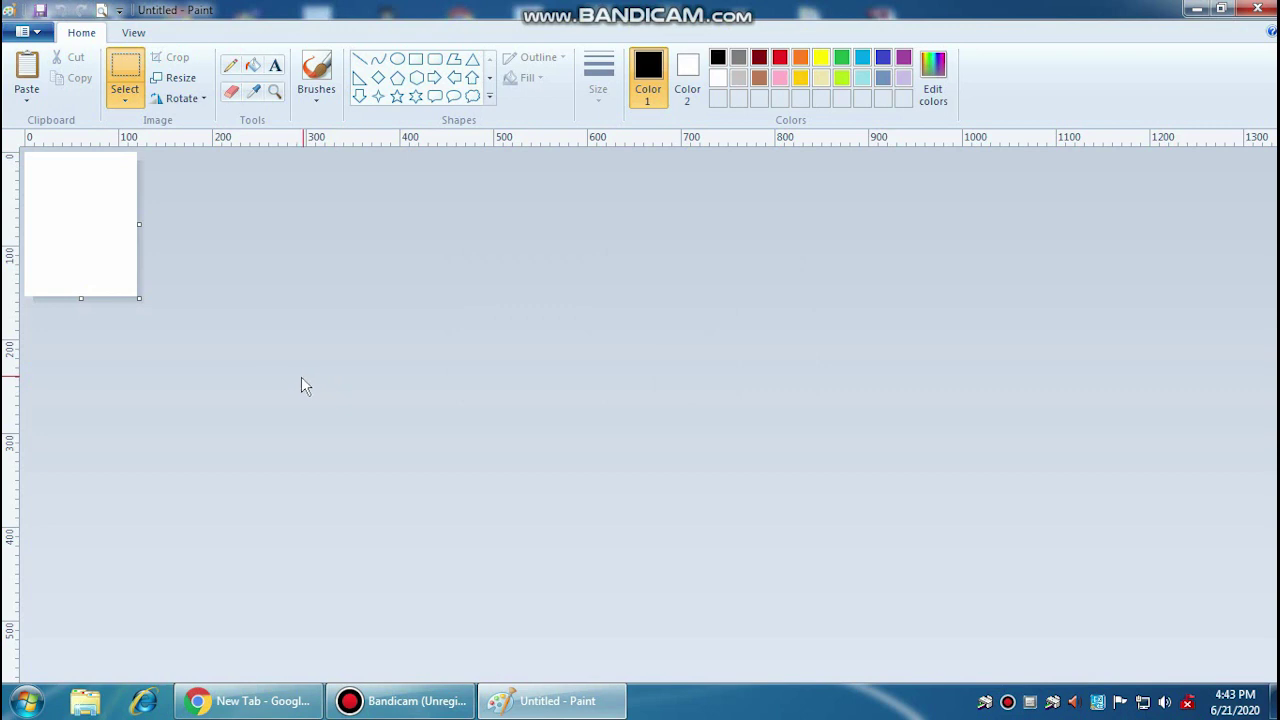
left_click_drag(139, 298, 1181, 680)
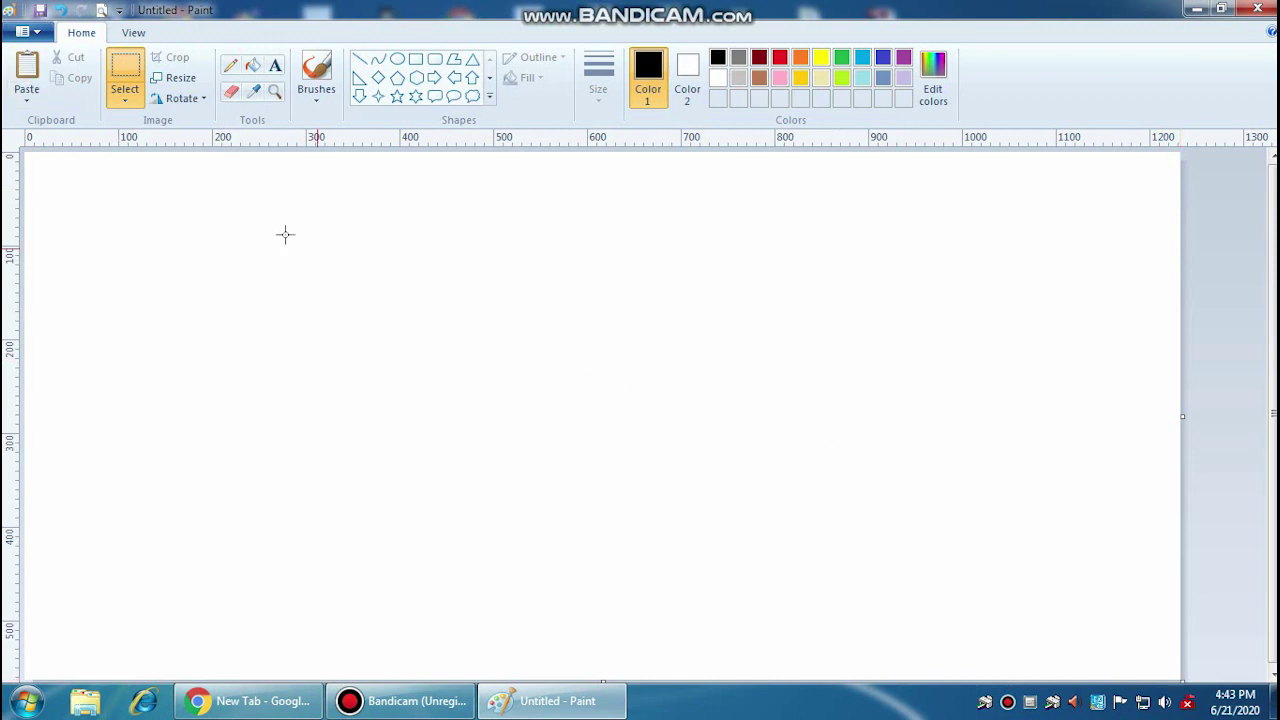
Step: Paste four copies of the portrait and arrange them in a row along the canvas's upper edge, working from right to left
left_click(30, 72)
left_click_drag(80, 200, 1105, 216)
left_click(27, 72)
left_click_drag(90, 213, 978, 236)
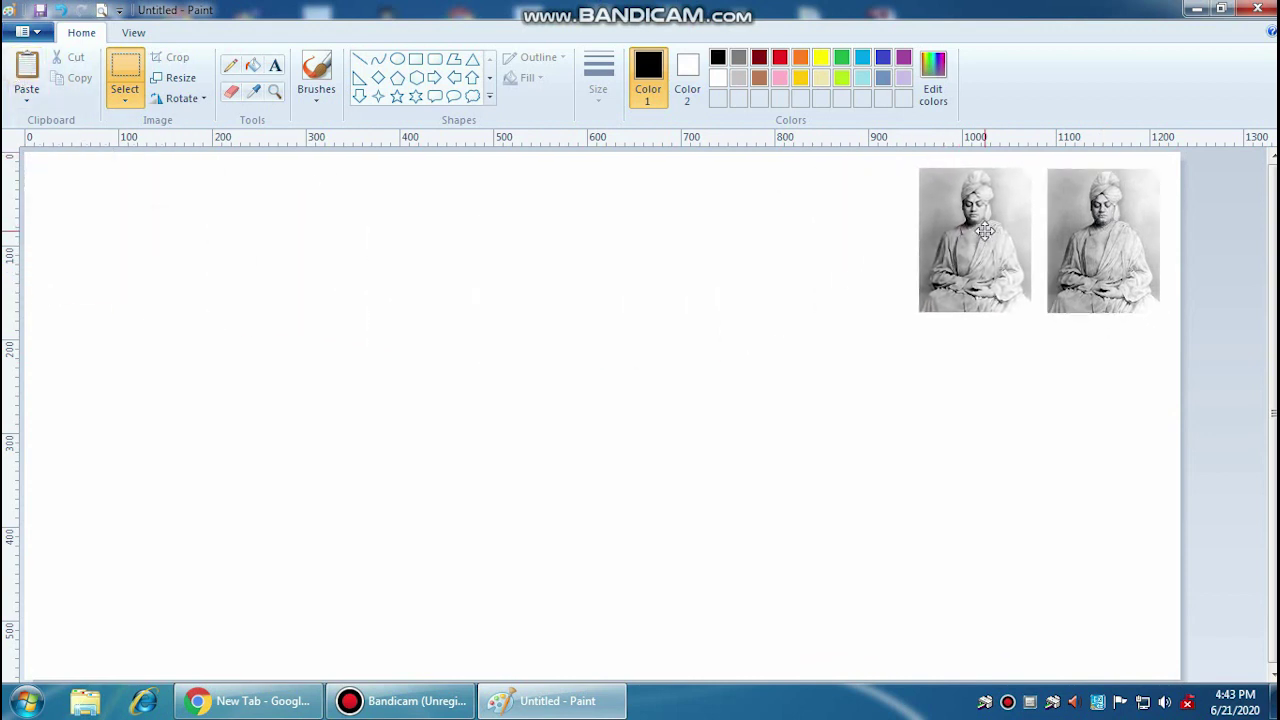
left_click(24, 82)
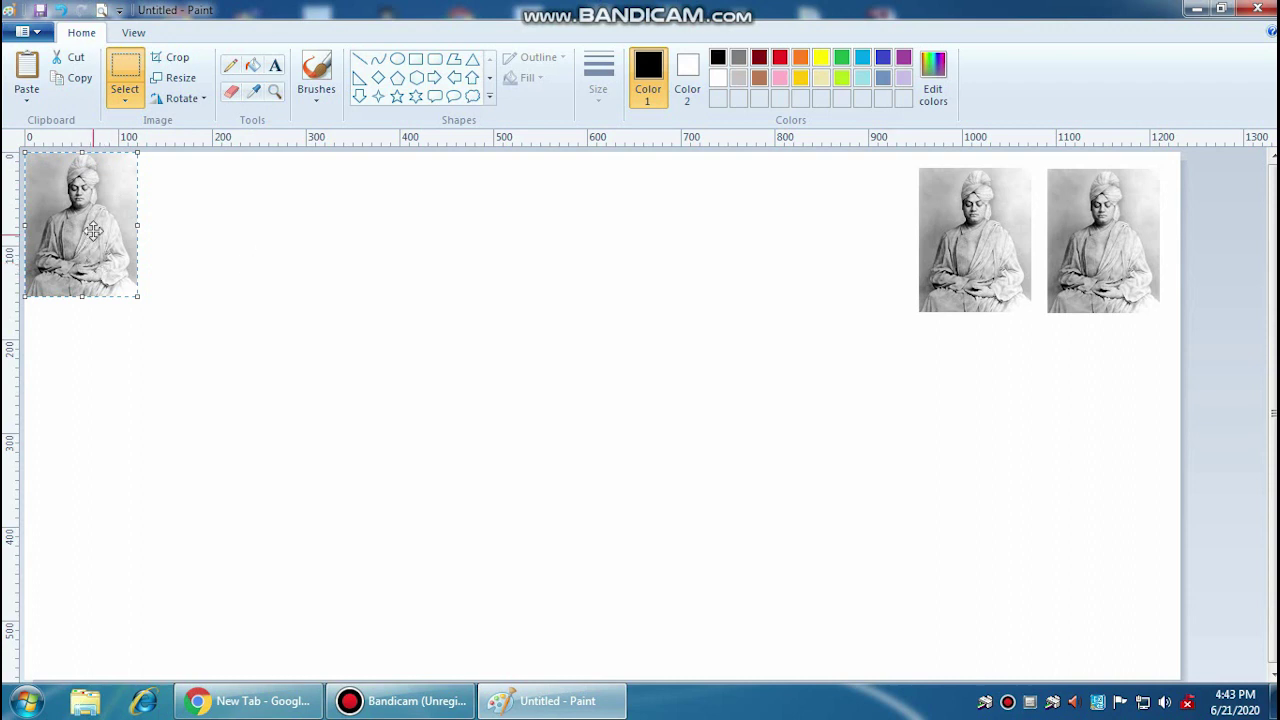
left_click_drag(90, 205, 862, 234)
left_click(26, 66)
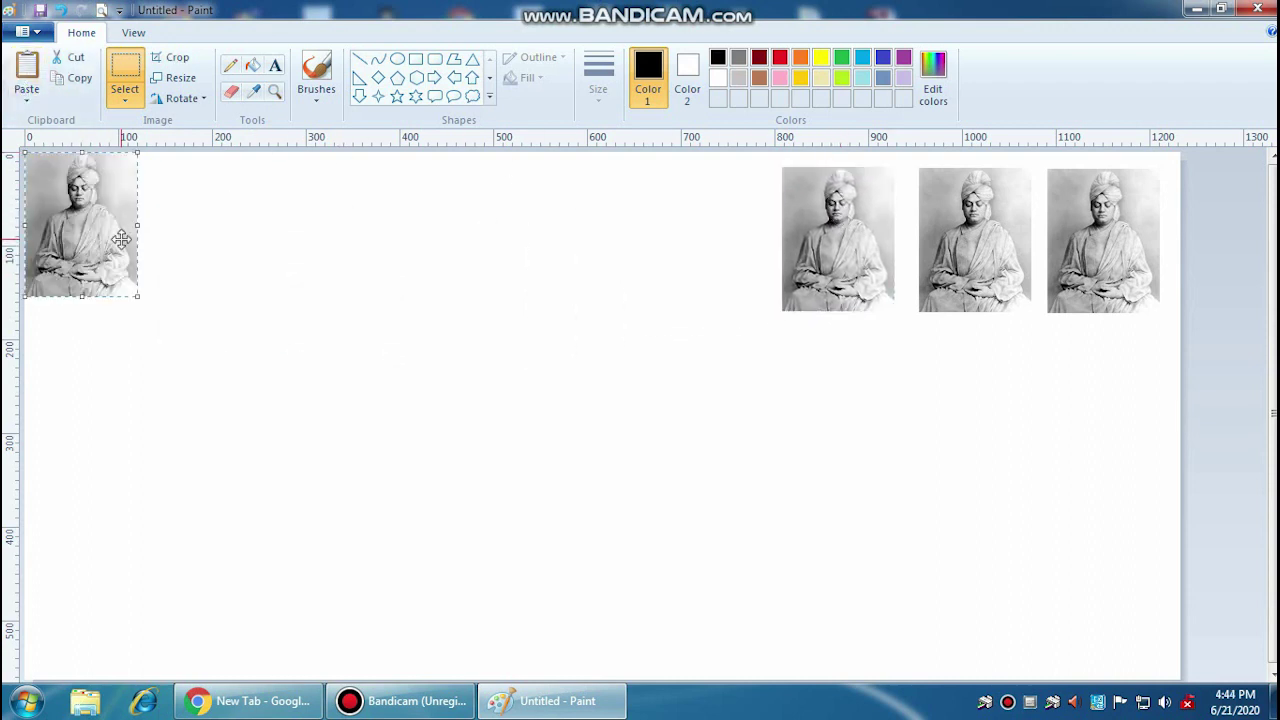
left_click_drag(85, 200, 708, 213)
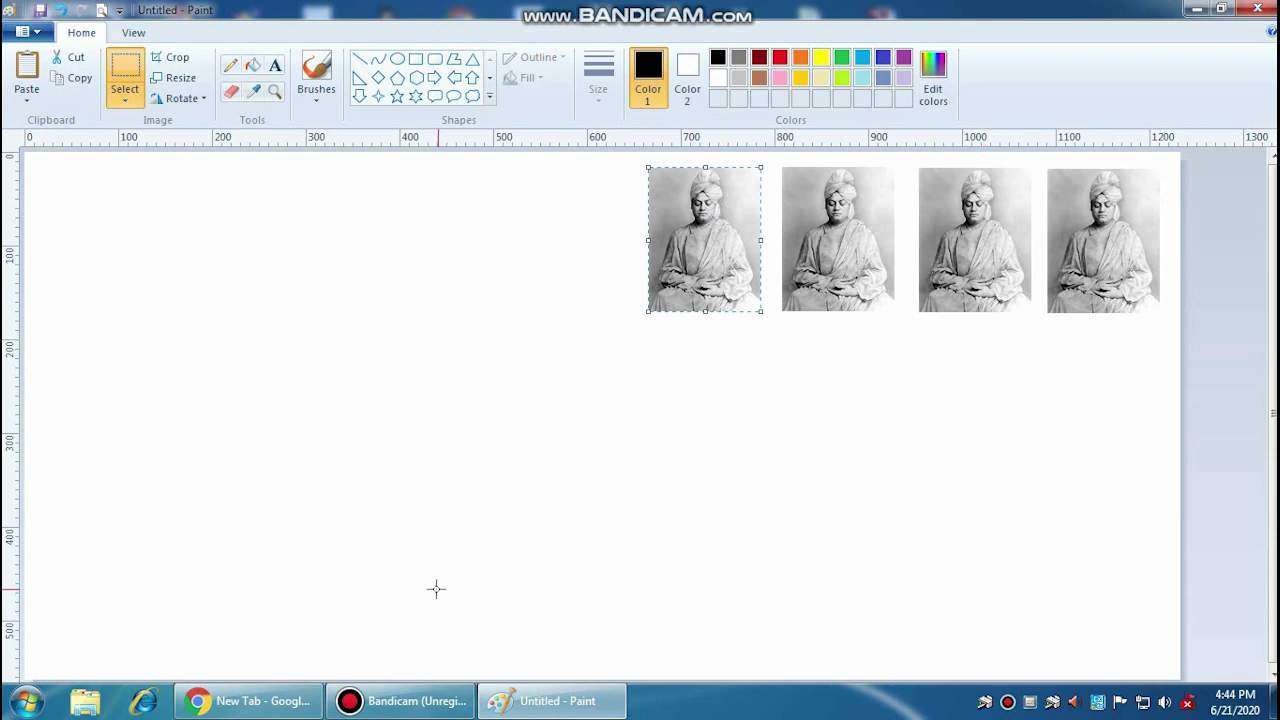
left_click(427, 703)
Step: Start another blank picture, discarding the row of portrait copies
left_click(30, 40)
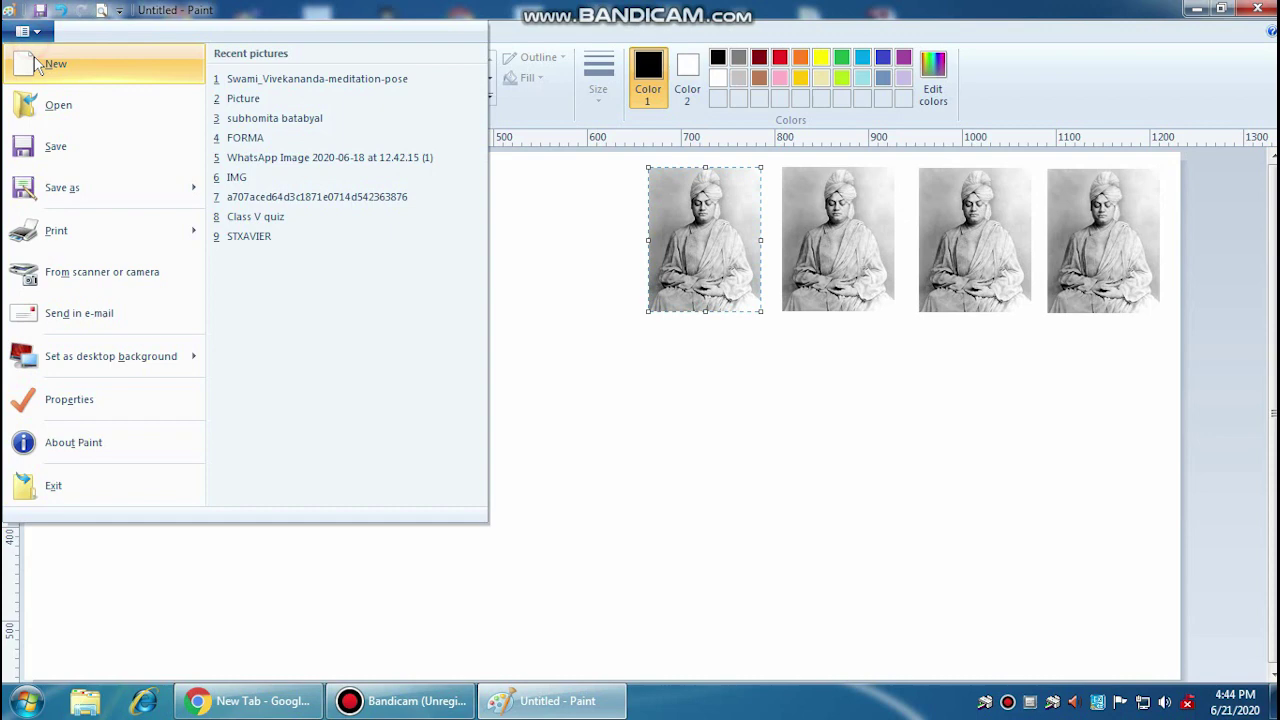
left_click(35, 57)
left_click(680, 352)
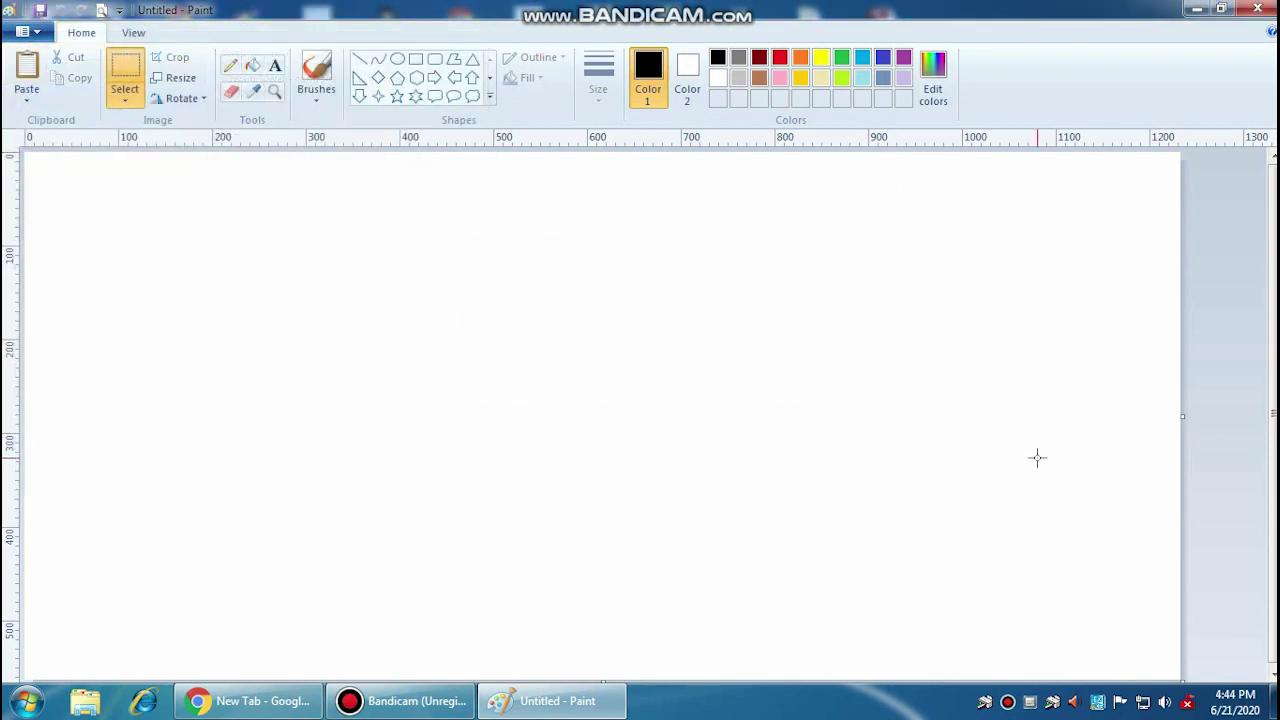
left_click(400, 702)
left_click(400, 702)
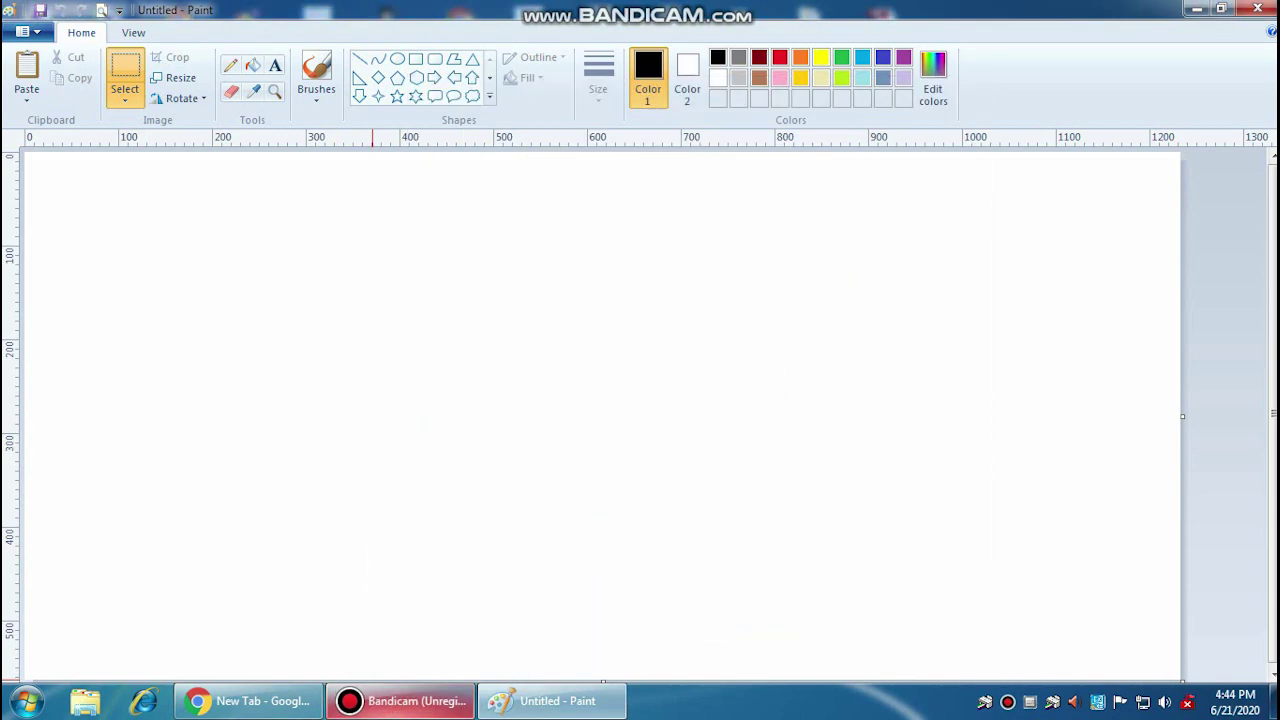
left_click(398, 62)
left_click_drag(135, 187, 186, 238)
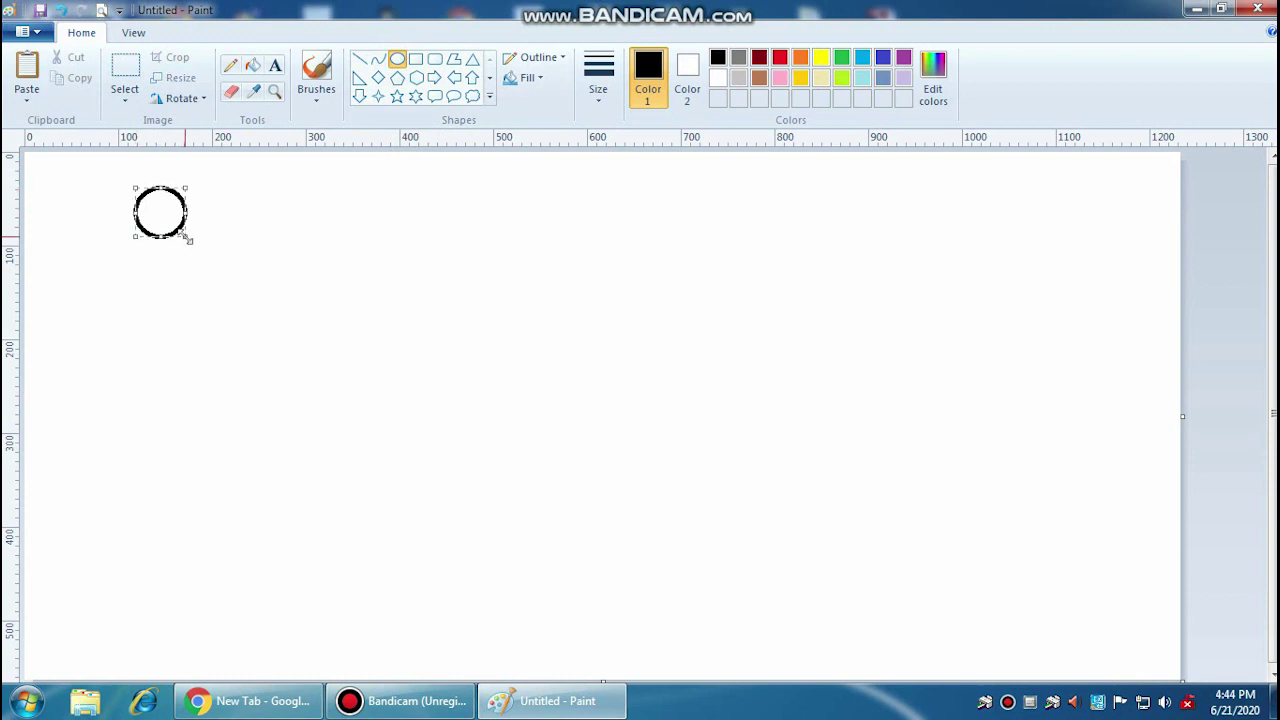
key("ctrl+z")
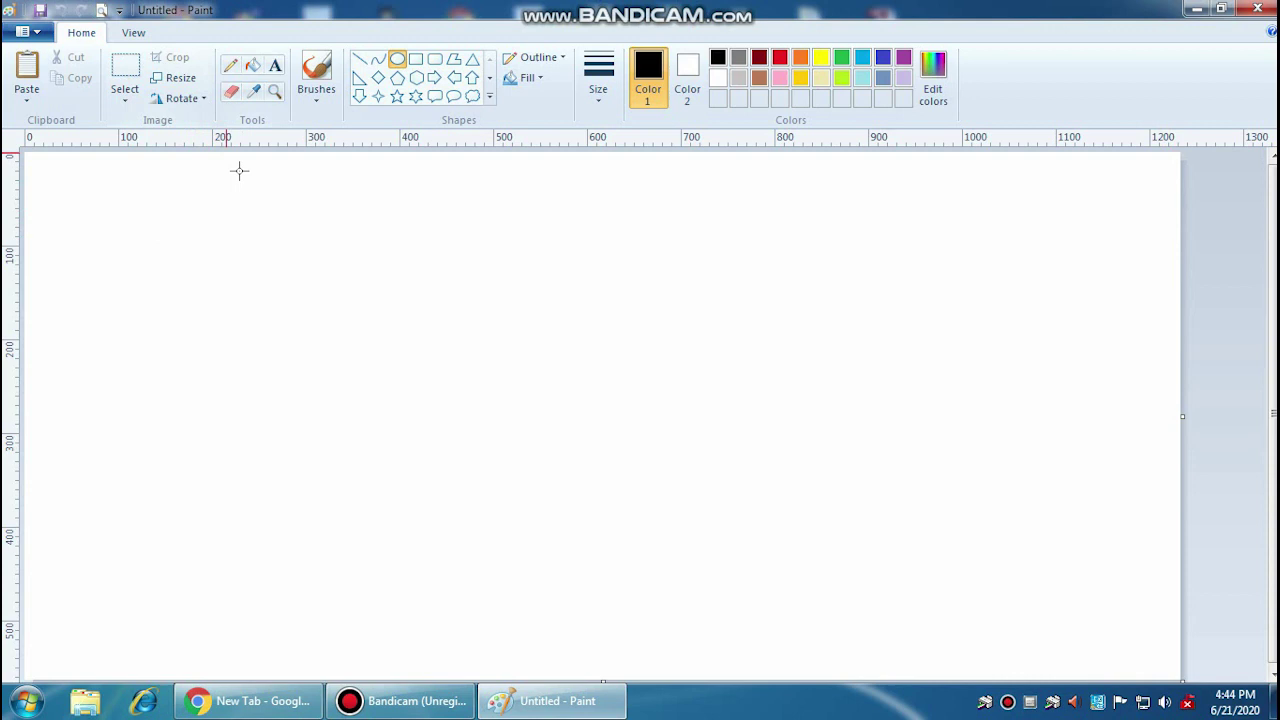
Step: Draw a circle about 65 pixels across with the thinnest black outline near the canvas's upper-left corner
left_click(399, 63)
left_click(596, 90)
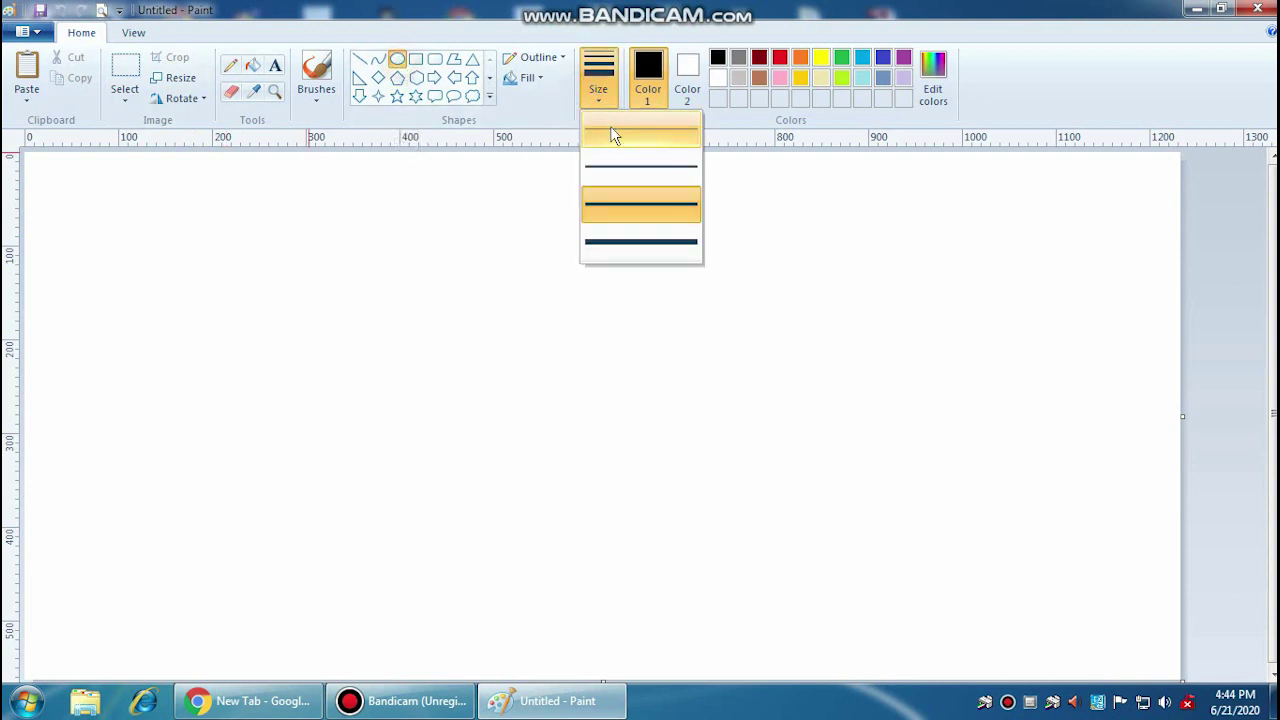
left_click(611, 130)
left_click_drag(143, 214, 205, 277)
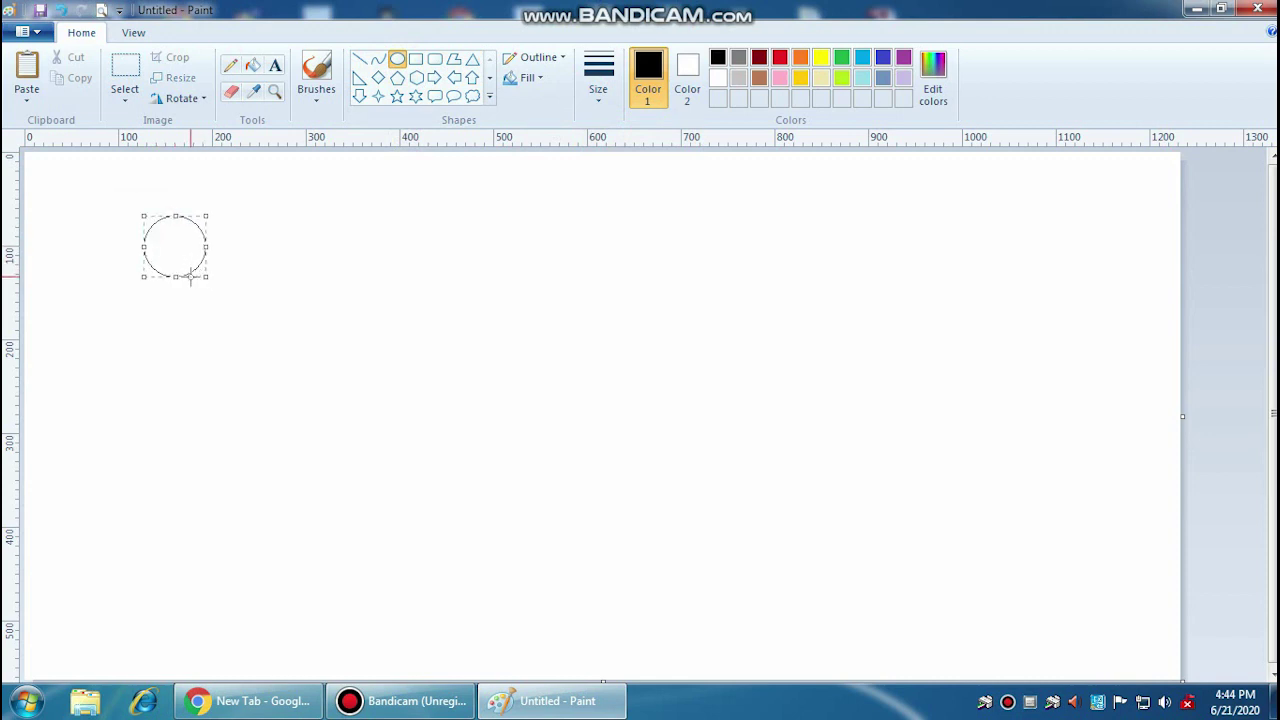
Step: Fill the circle with yellow
left_click(254, 67)
left_click(821, 57)
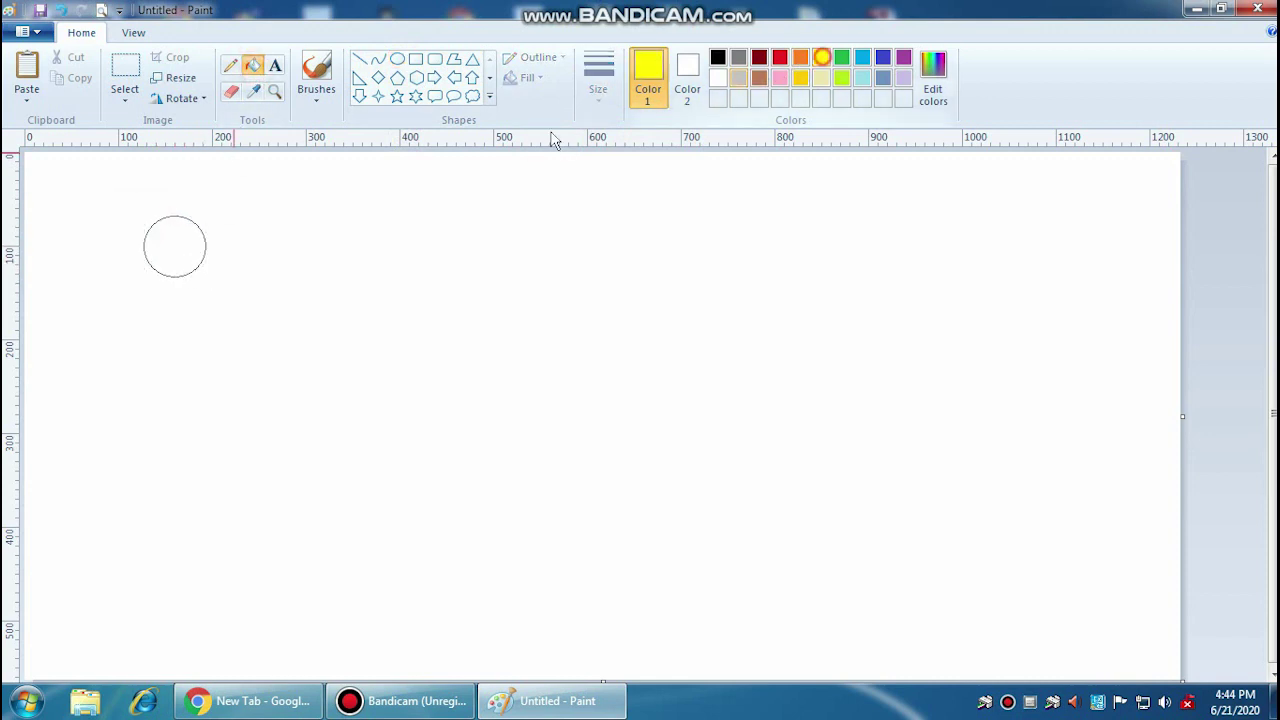
left_click(186, 240)
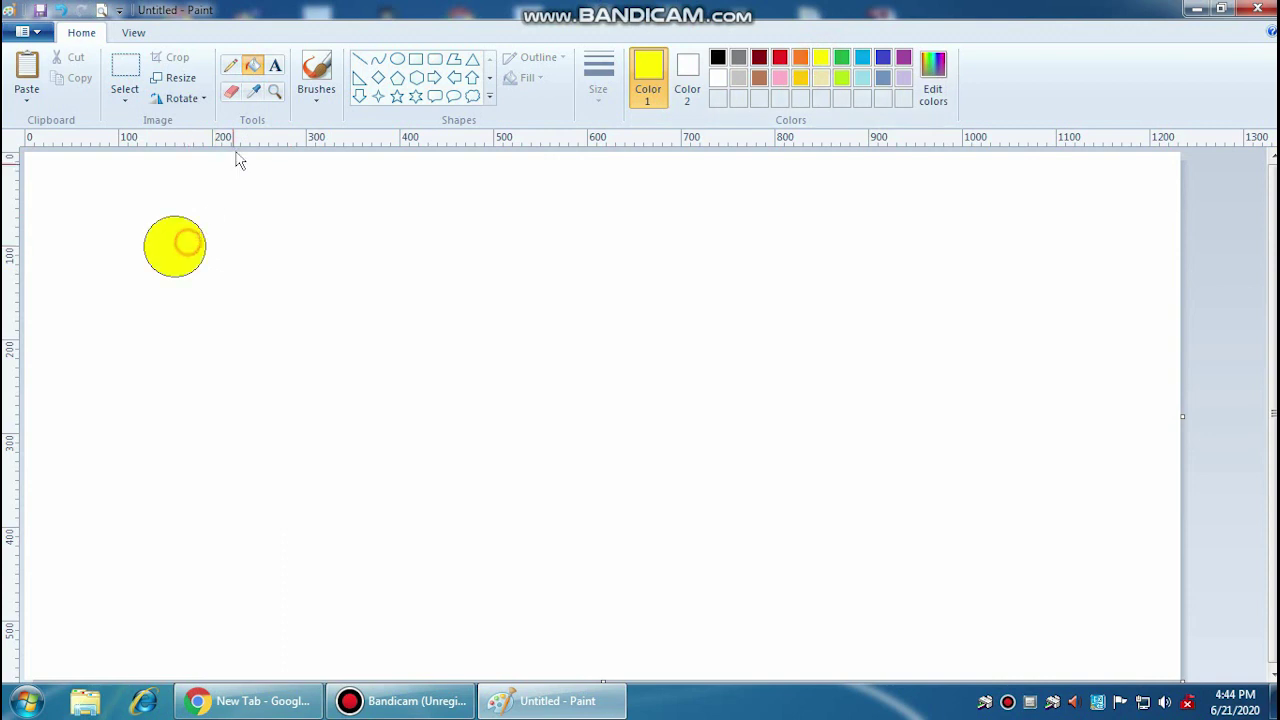
Step: Paint several red brush spots and a short vertical stroke inside the yellow circle
left_click(314, 92)
left_click(428, 127)
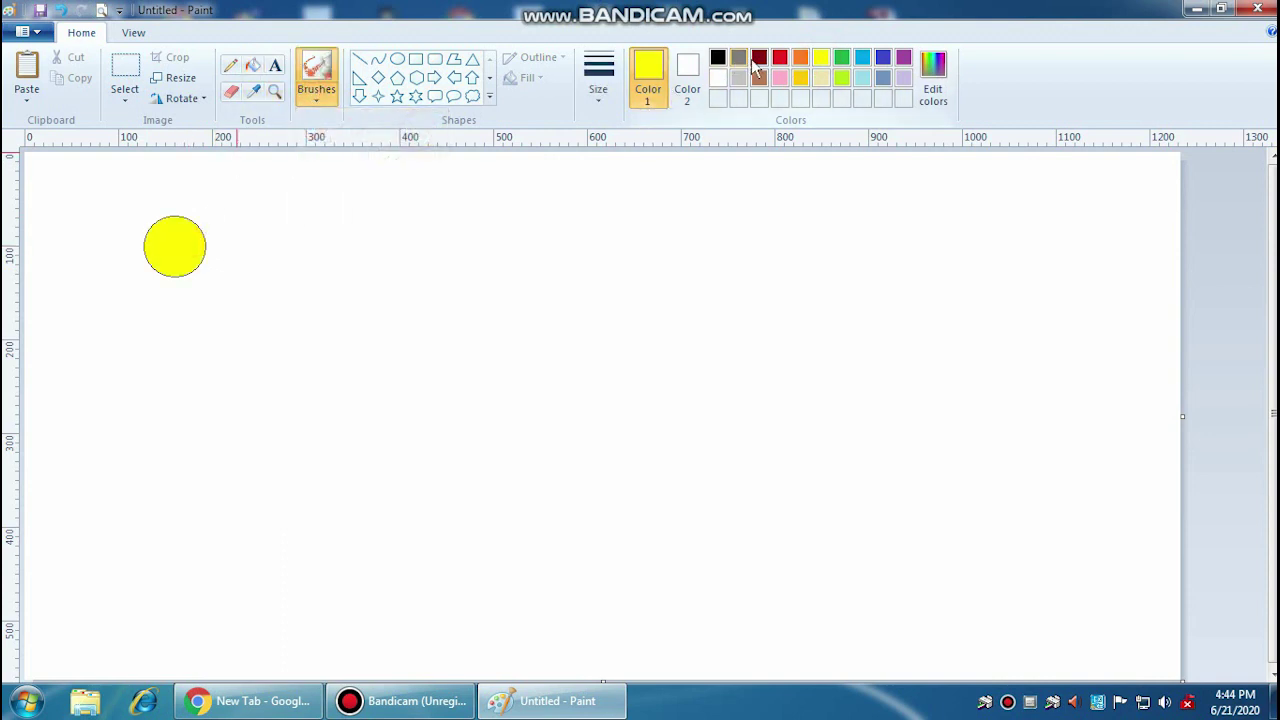
left_click(799, 58)
left_click(781, 58)
left_click(154, 245)
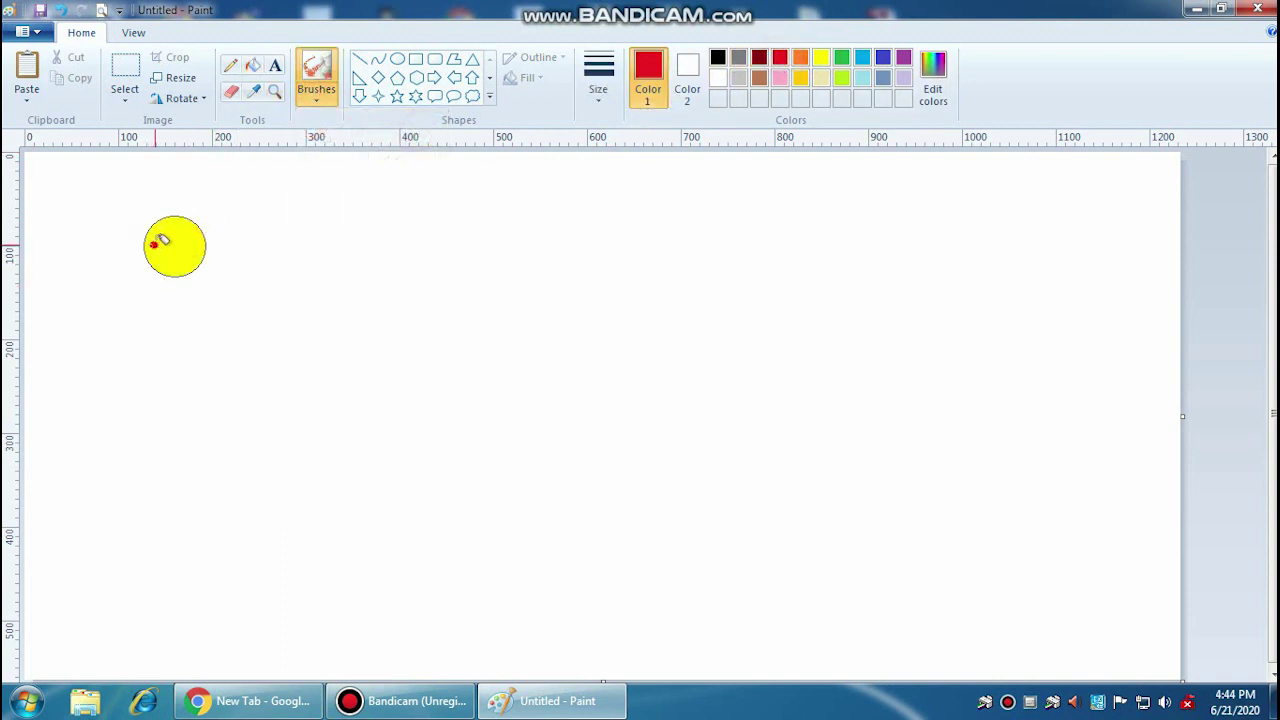
left_click(182, 247)
left_click_drag(170, 243, 171, 267)
left_click(188, 262)
left_click(185, 235)
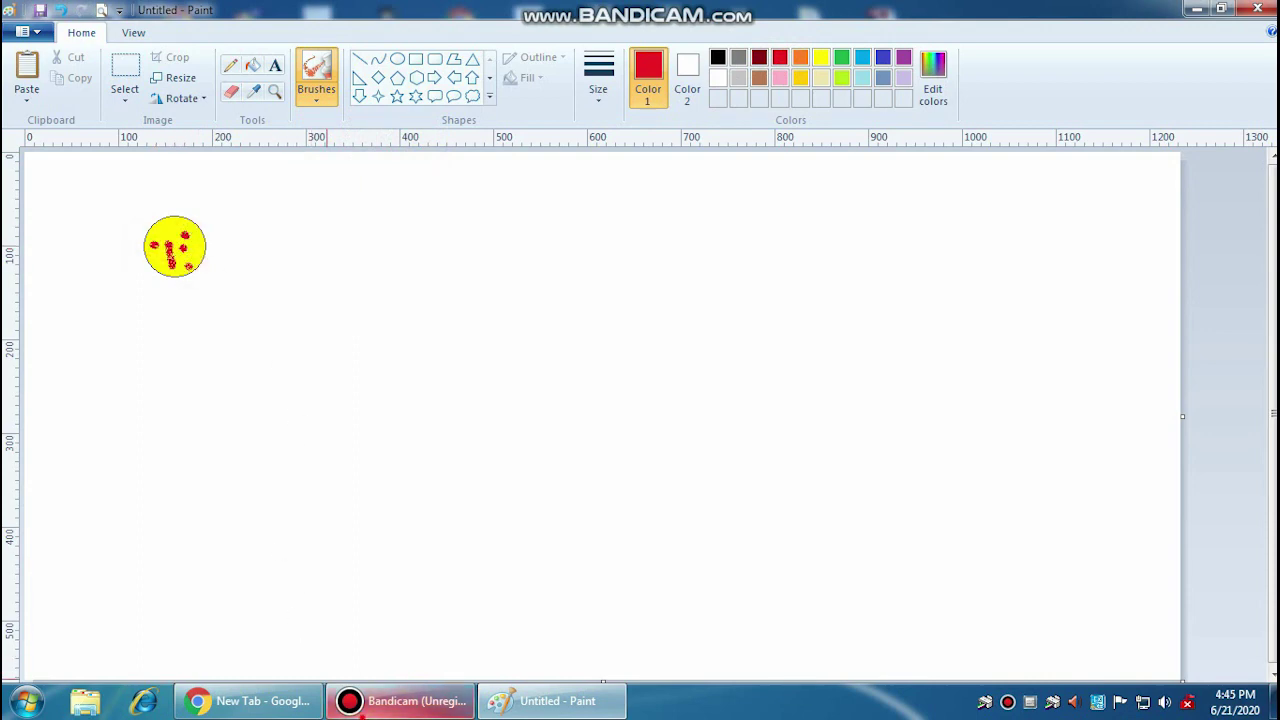
left_click(368, 701)
left_click(368, 701)
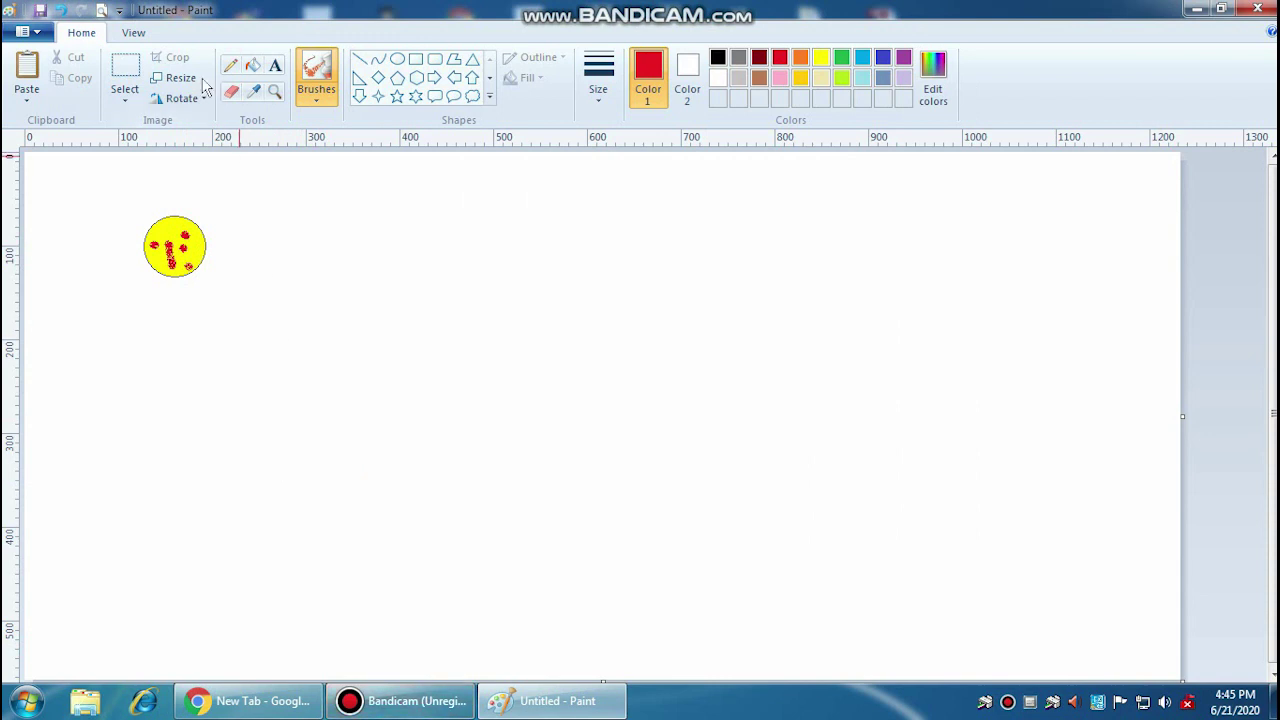
Step: Select the yellow circle with a rectangular transparent selection and trail copies of it in a winding, snake-like path ending near the canvas's lower-right area
left_click(125, 60)
left_click_drag(136, 201, 220, 291)
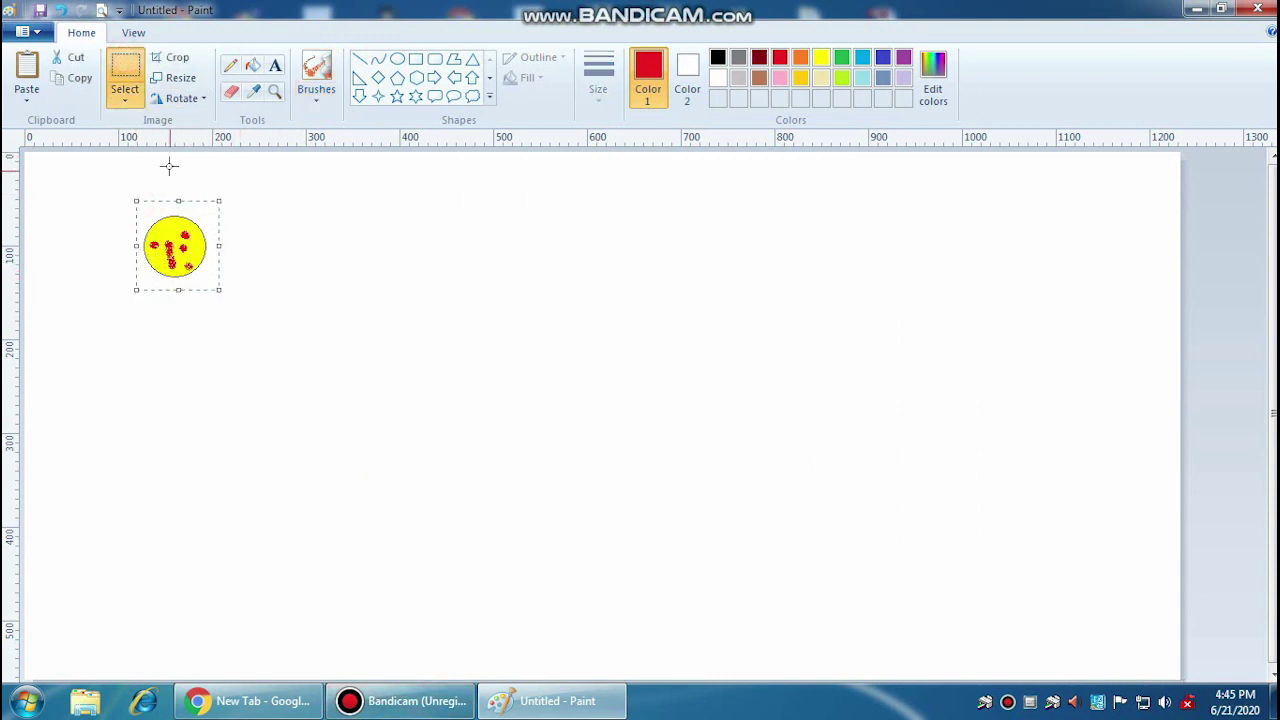
left_click(126, 106)
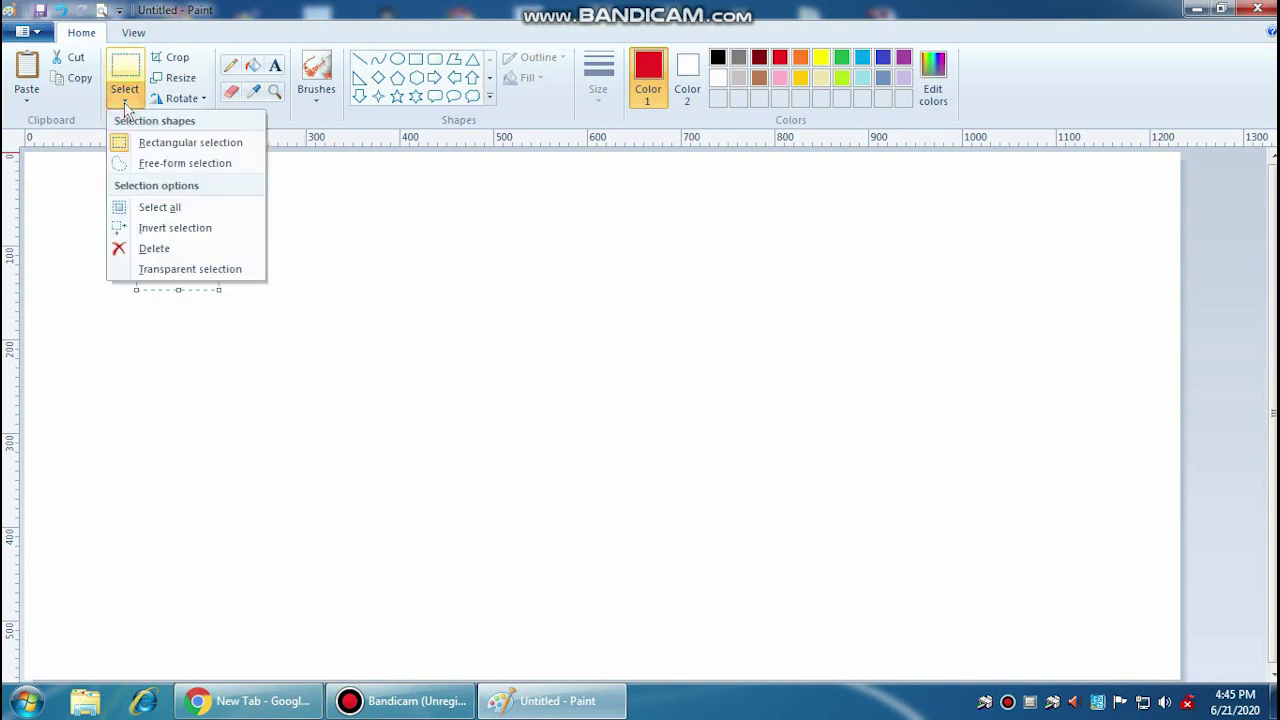
left_click(226, 270)
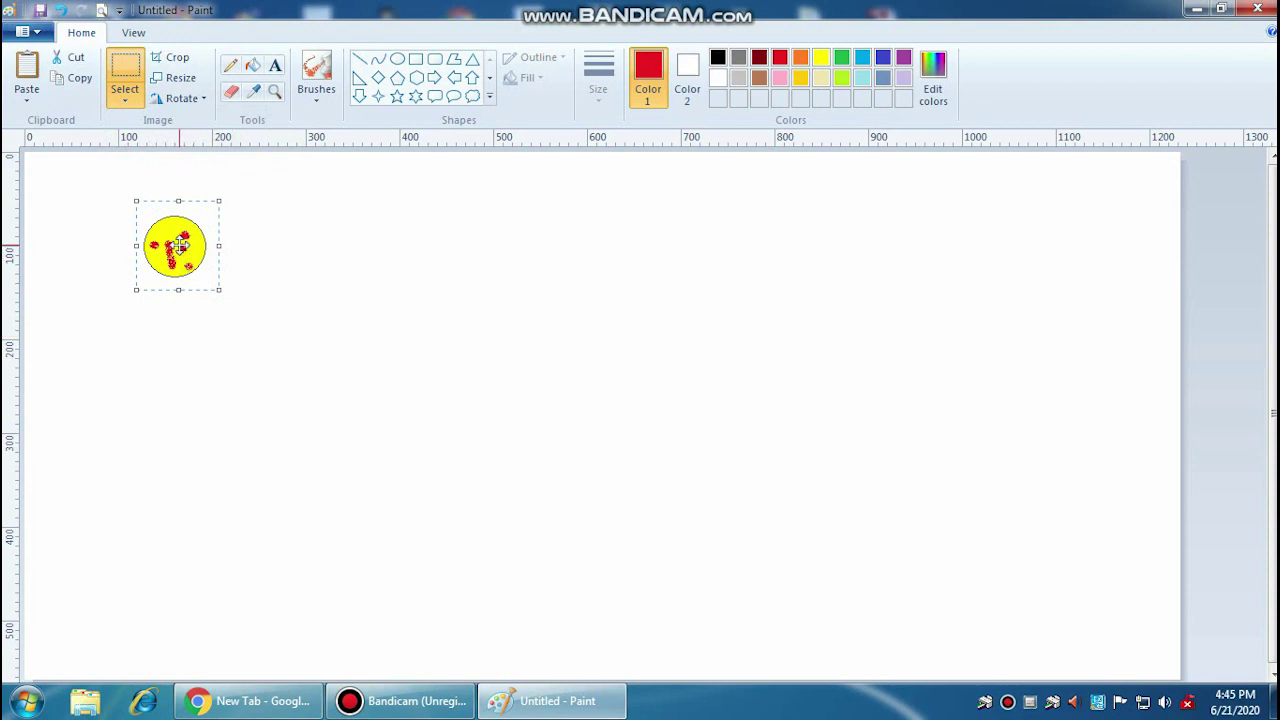
mouse_move(178, 244)
left_mouse_down()
mouse_move(328, 182)
mouse_move(496, 240)
mouse_move(689, 178)
mouse_move(891, 233)
mouse_move(979, 423)
mouse_move(560, 423)
mouse_move(410, 372)
mouse_move(303, 420)
mouse_move(215, 397)
mouse_move(226, 522)
mouse_move(415, 510)
mouse_move(701, 535)
mouse_move(1070, 542)
left_mouse_up()
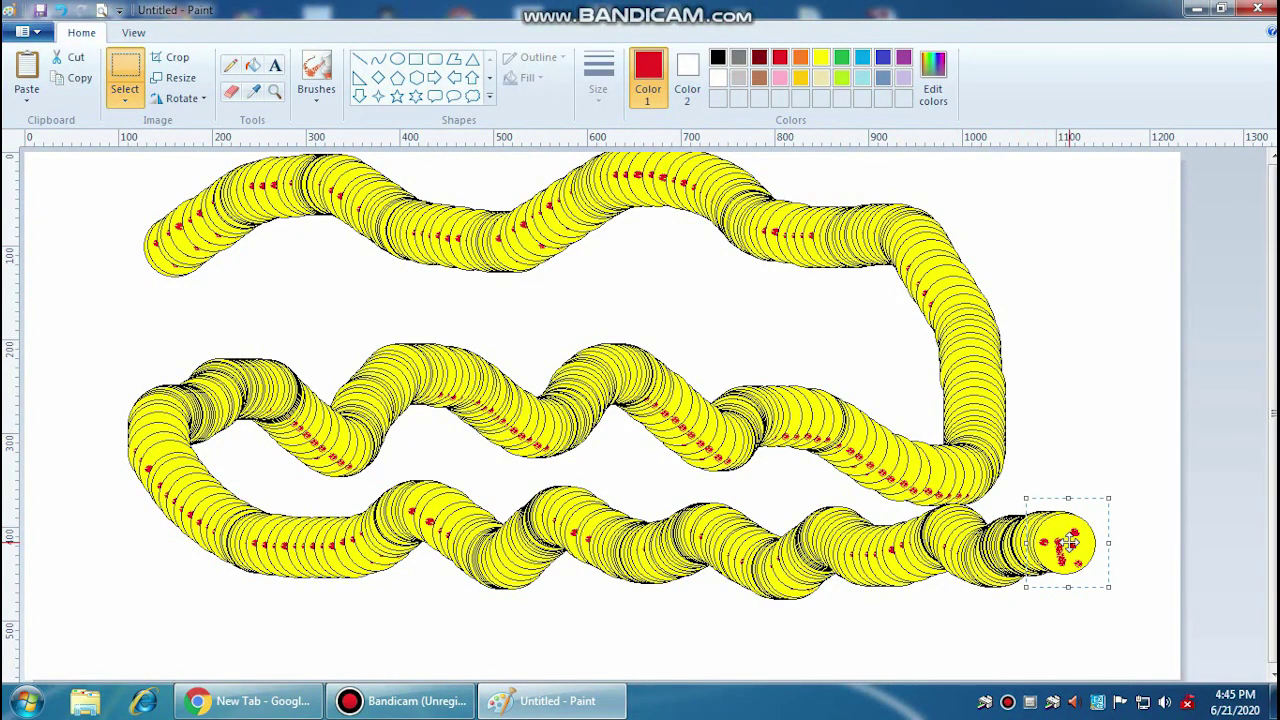
left_click(449, 710)
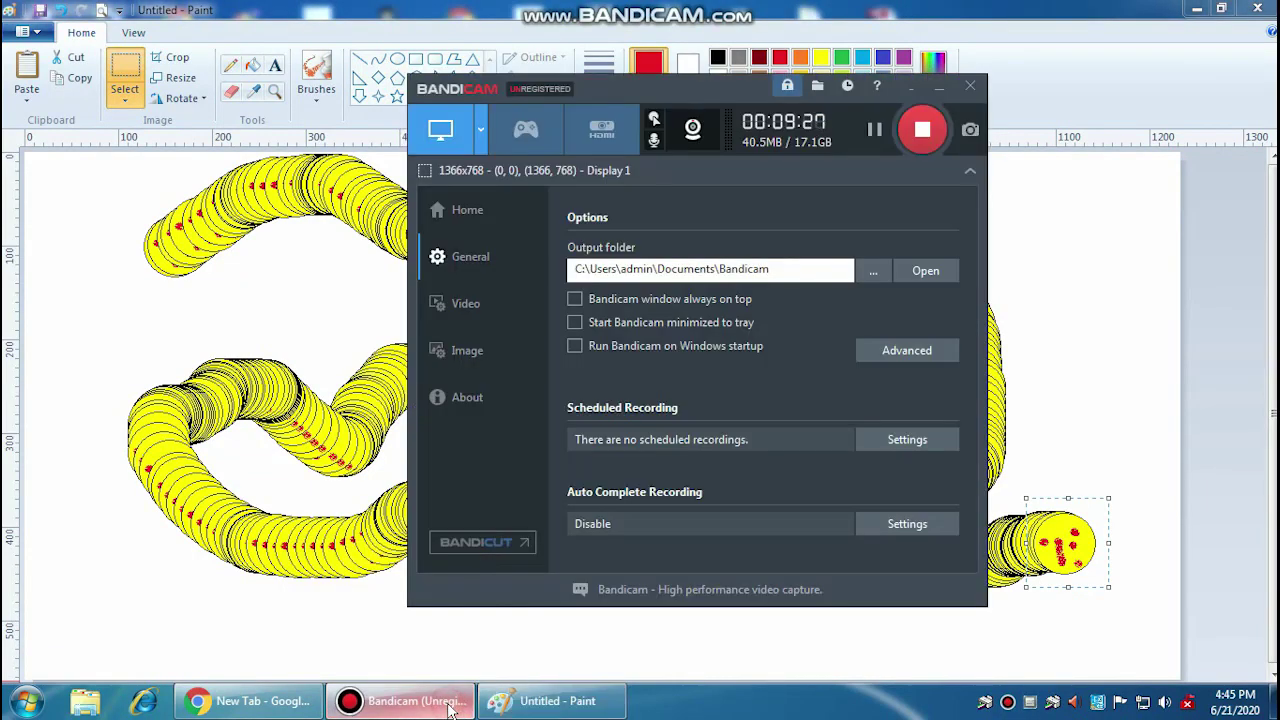
left_click(449, 708)
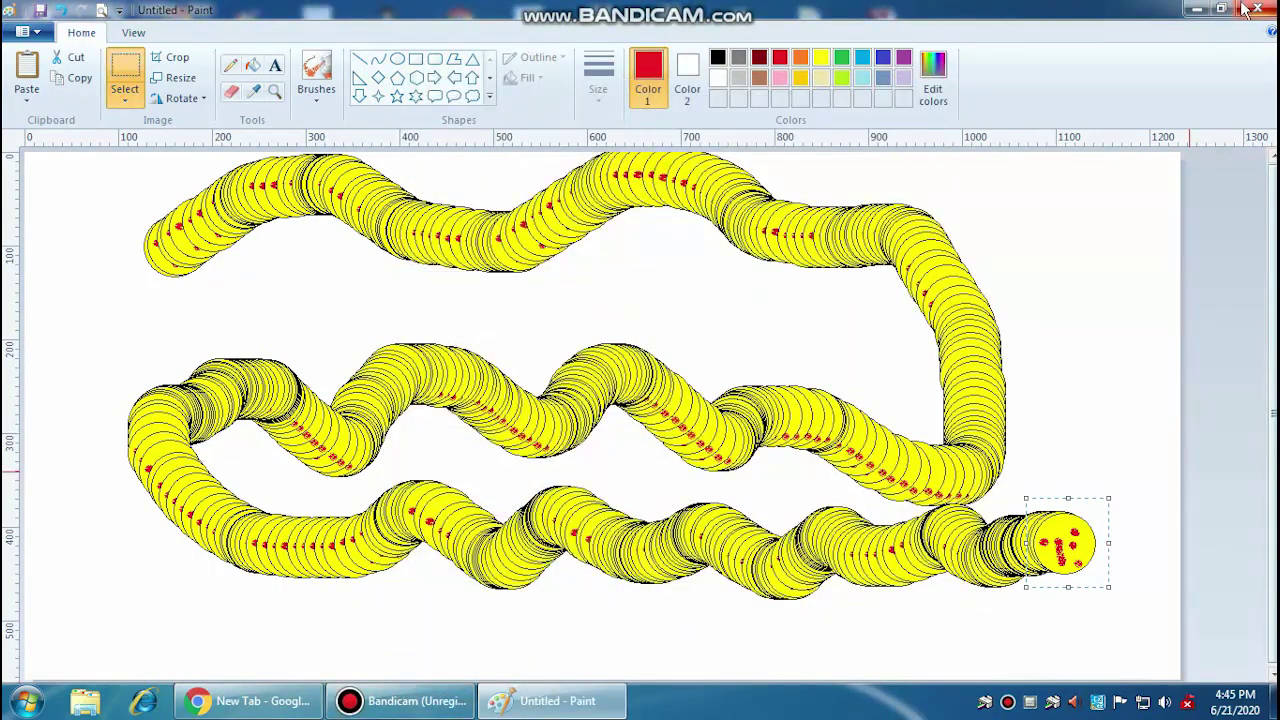
left_click(449, 702)
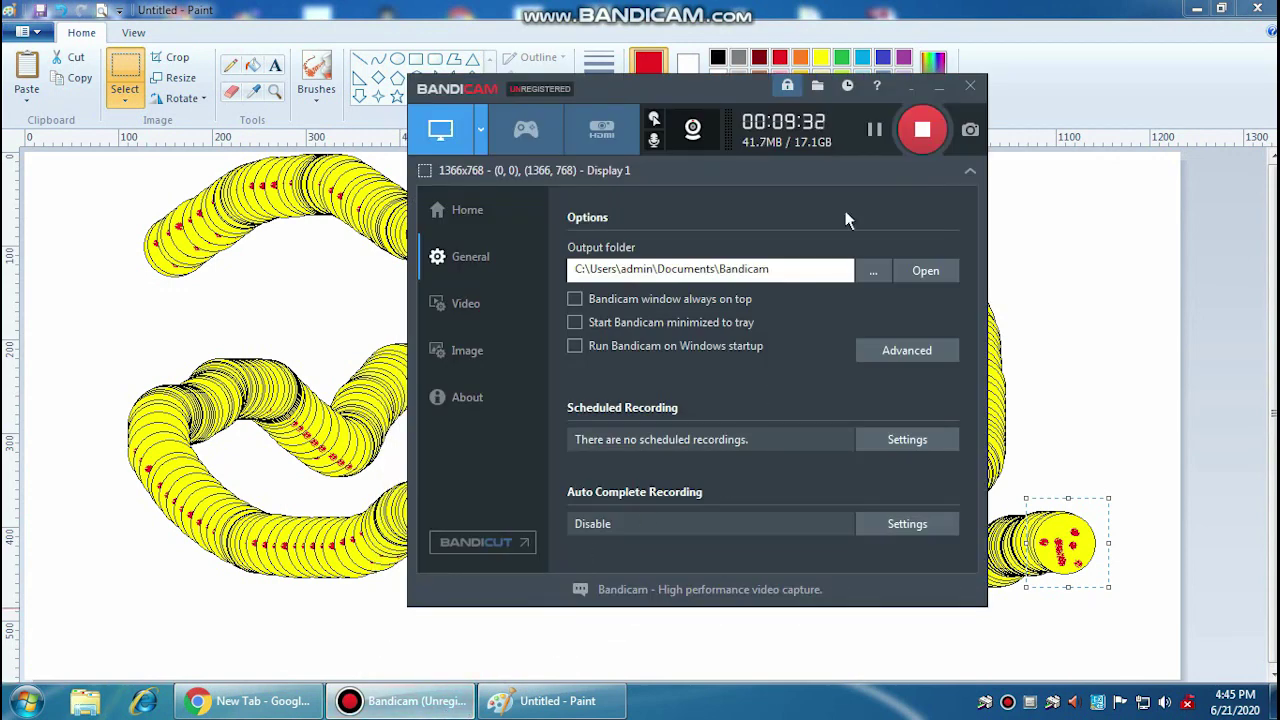